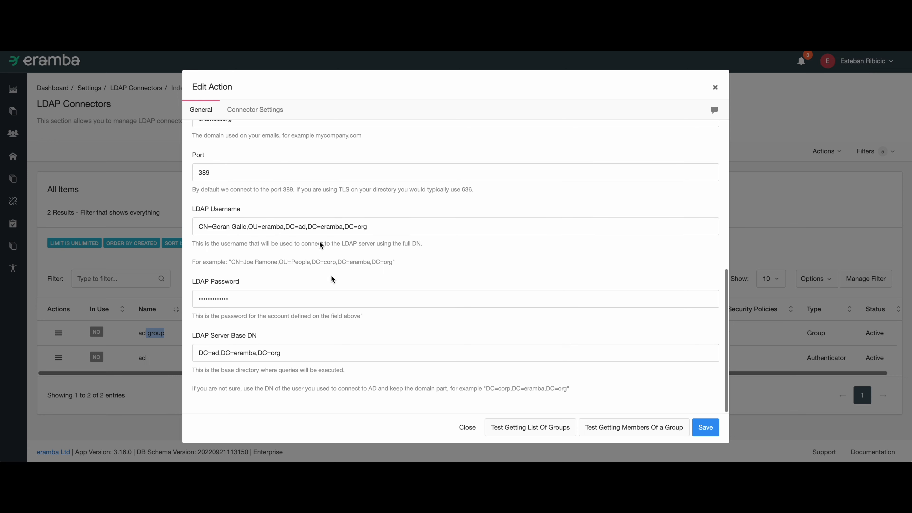
Open the group connector's Connector Settings and review the group list filter and group name attribute.
{"action": "left_click", "coordinate": [264, 110]}
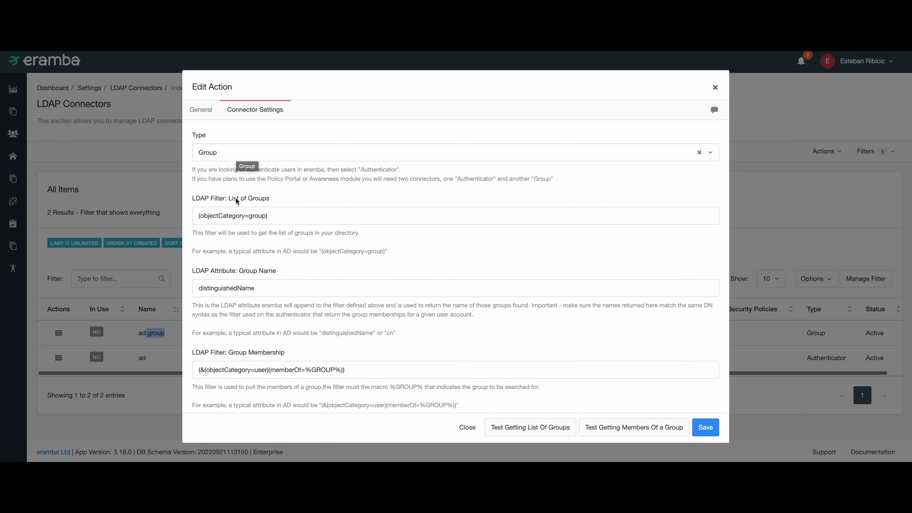
{"action": "left_click_drag", "start_coordinate": [246, 198], "coordinate": [210, 209]}
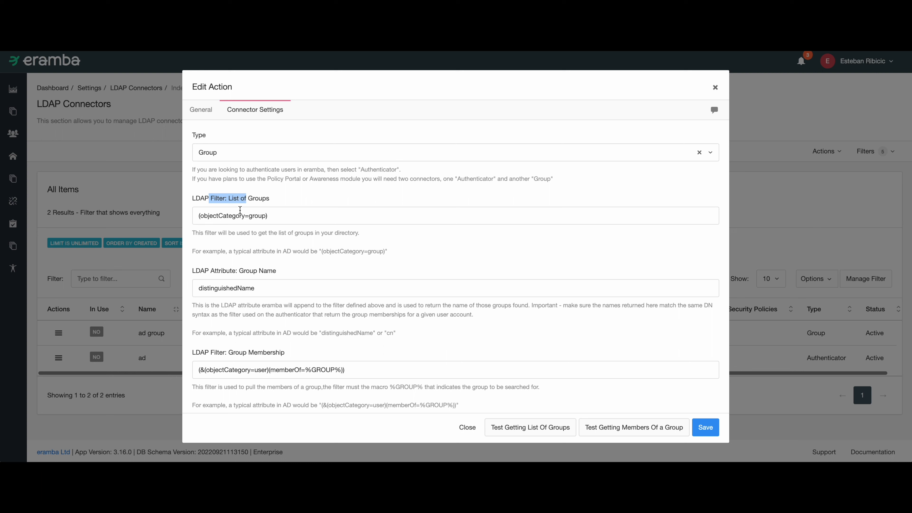
{"action": "left_click_drag", "start_coordinate": [270, 200], "coordinate": [193, 200]}
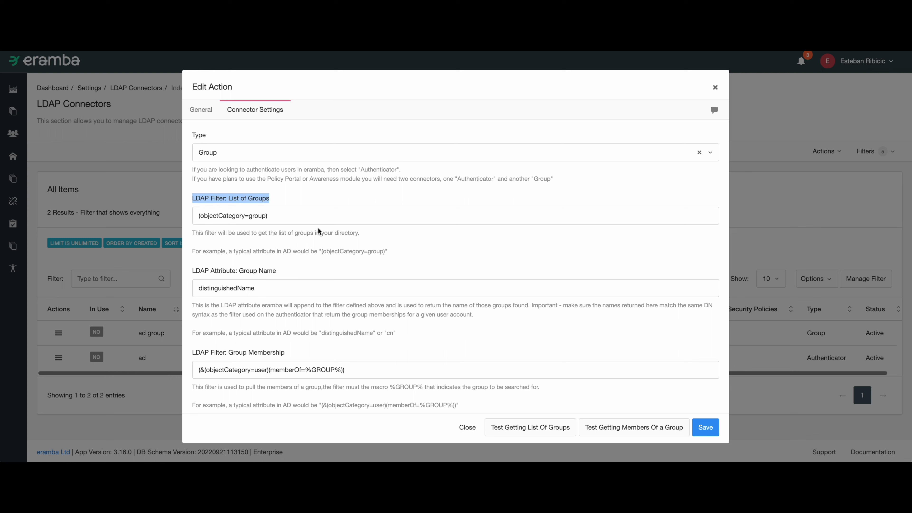
{"action": "left_click_drag", "start_coordinate": [287, 217], "coordinate": [198, 217]}
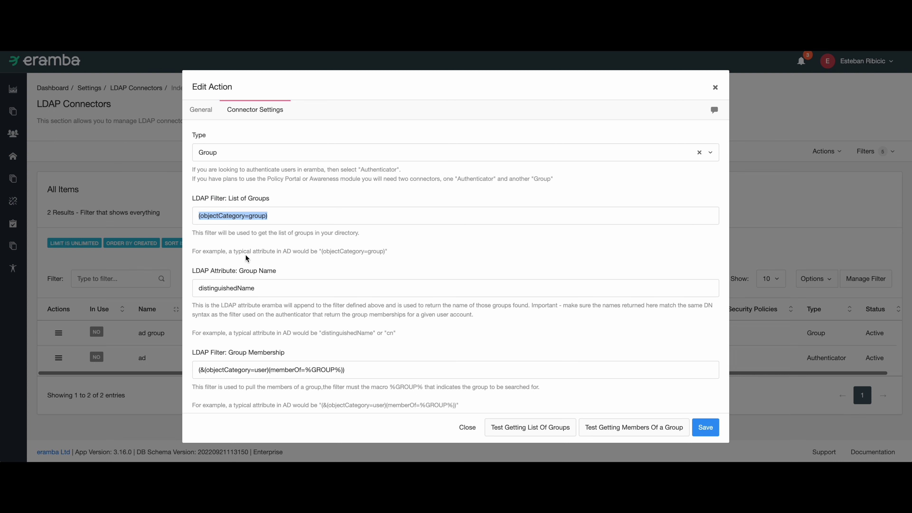
{"action": "scroll", "coordinate": [286, 254], "scroll_direction": "down", "scroll_amount": 1}
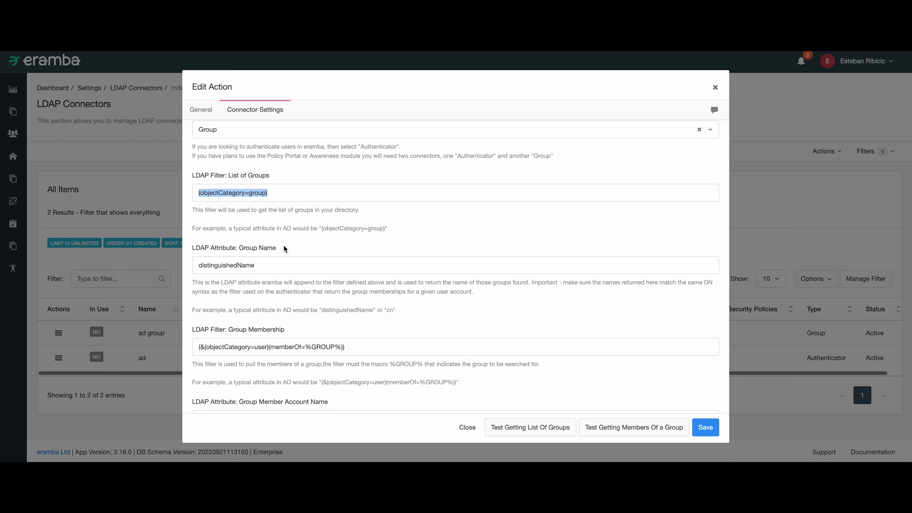
{"action": "left_click", "coordinate": [284, 246]}
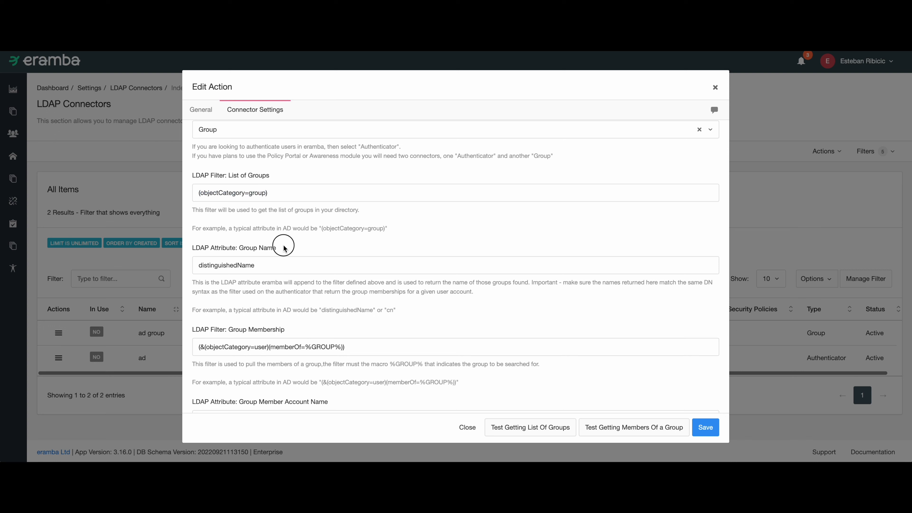
{"action": "left_click_drag", "start_coordinate": [270, 175], "coordinate": [201, 176]}
{"action": "left_click_drag", "start_coordinate": [285, 246], "coordinate": [221, 270]}
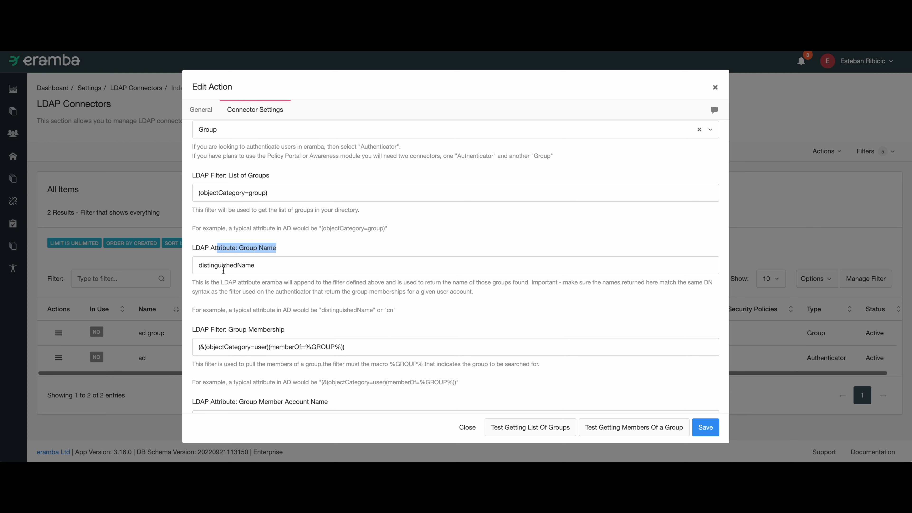
{"action": "double_click", "coordinate": [224, 268]}
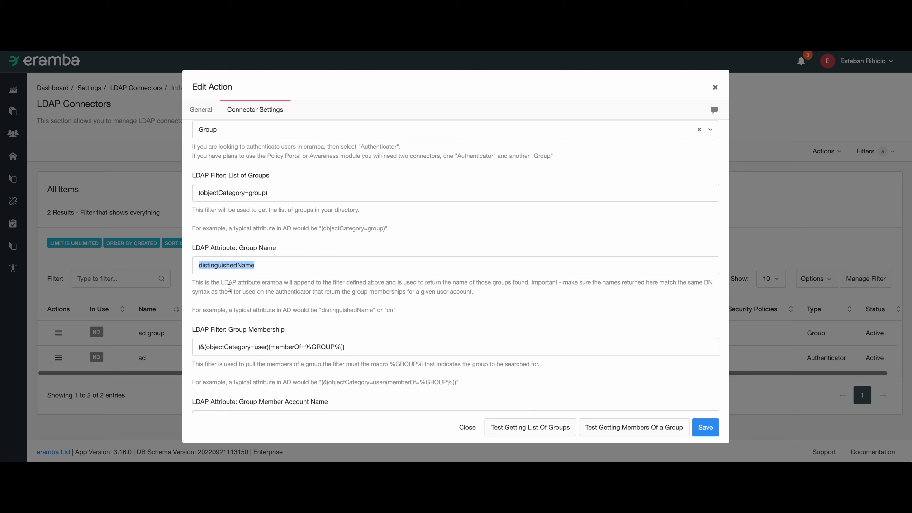
{"action": "left_click", "coordinate": [241, 289]}
Review the group membership filter, member account name and email attribute fields.
{"action": "scroll", "coordinate": [266, 288], "scroll_direction": "down", "scroll_amount": 2}
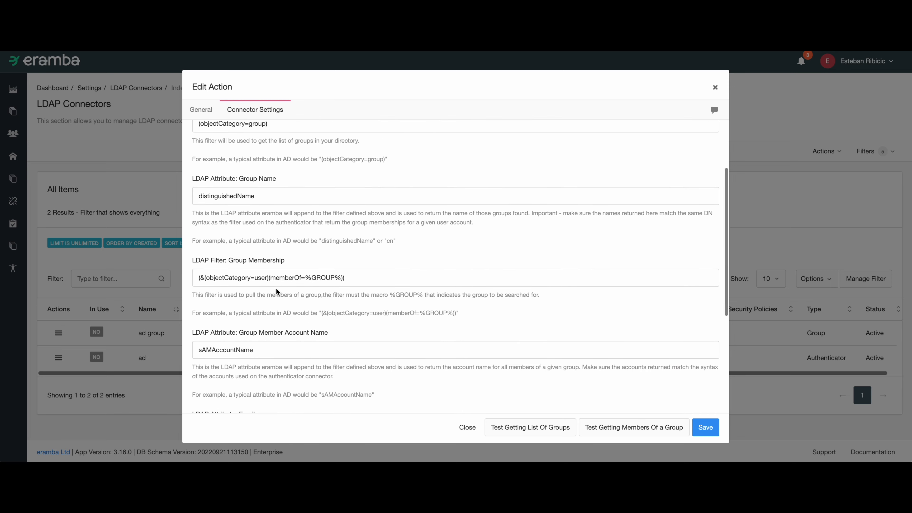
{"action": "scroll", "coordinate": [267, 273], "scroll_direction": "up", "scroll_amount": 2}
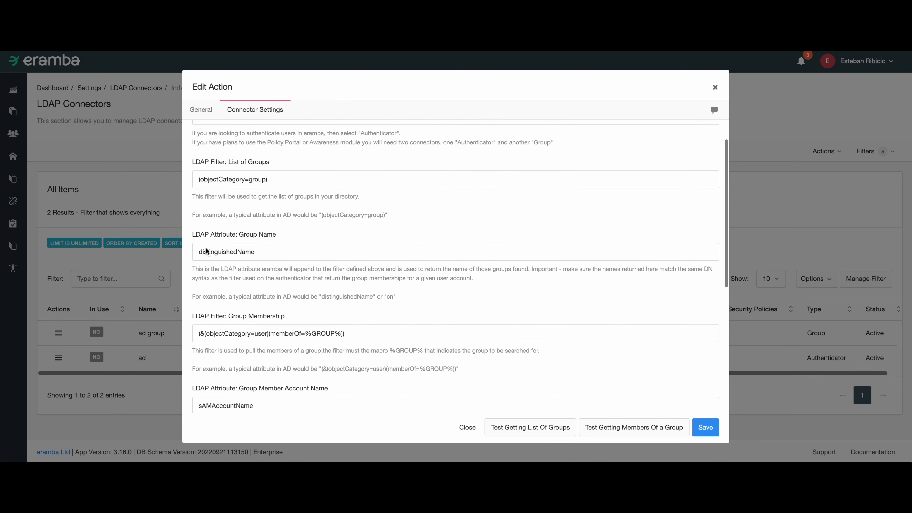
{"action": "scroll", "coordinate": [270, 254], "scroll_direction": "down", "scroll_amount": 3}
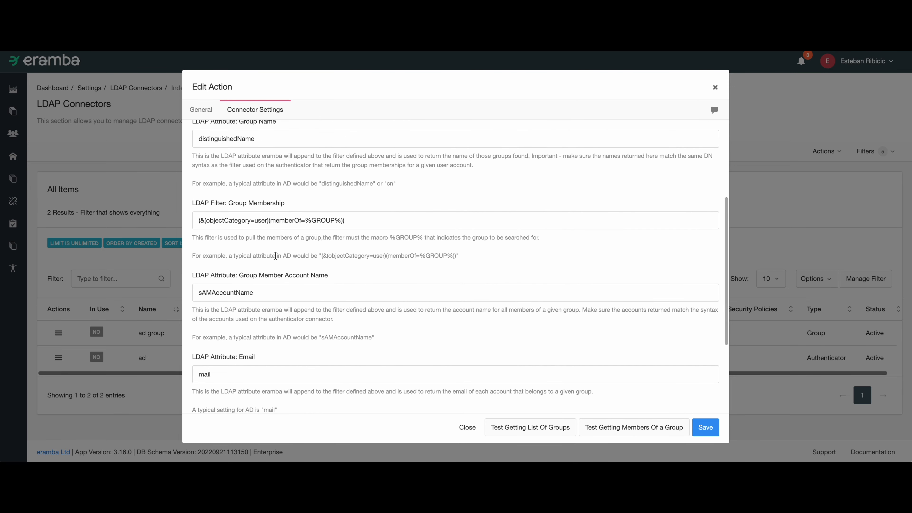
{"action": "left_click_drag", "start_coordinate": [282, 203], "coordinate": [273, 222]}
{"action": "double_click", "coordinate": [289, 222]}
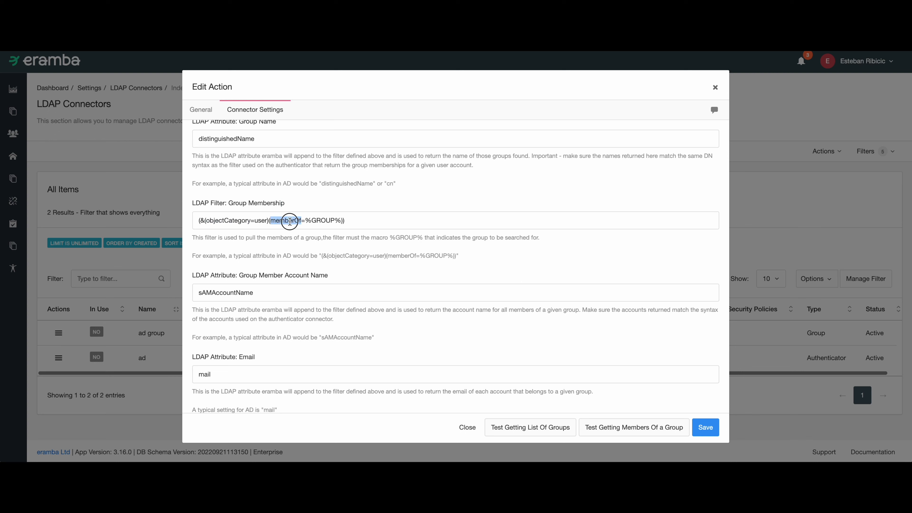
{"action": "double_click", "coordinate": [320, 221]}
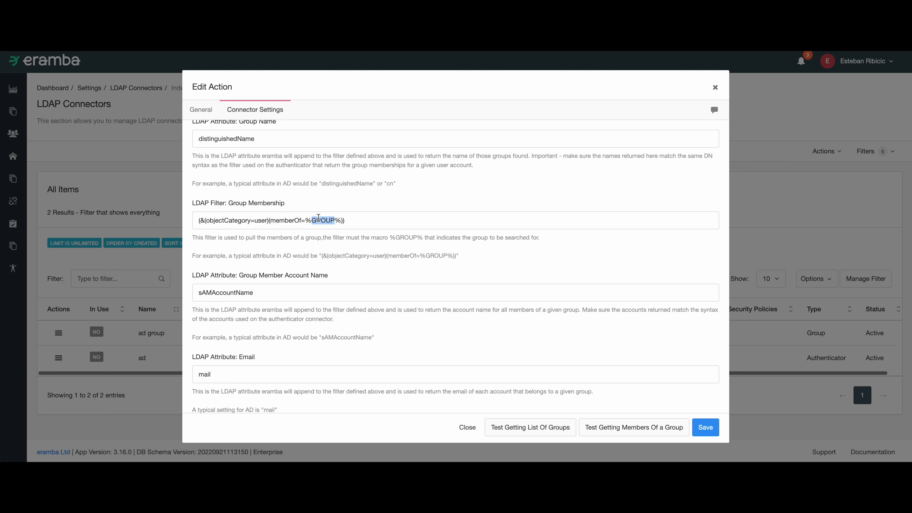
{"action": "left_click_drag", "start_coordinate": [306, 221], "coordinate": [338, 224]}
{"action": "mouse_move", "coordinate": [341, 222]}
{"action": "left_mouse_down"}
{"action": "mouse_move", "coordinate": [306, 220]}
{"action": "mouse_move", "coordinate": [341, 220]}
{"action": "left_mouse_up"}
{"action": "scroll", "coordinate": [339, 216], "scroll_direction": "up", "scroll_amount": 2}
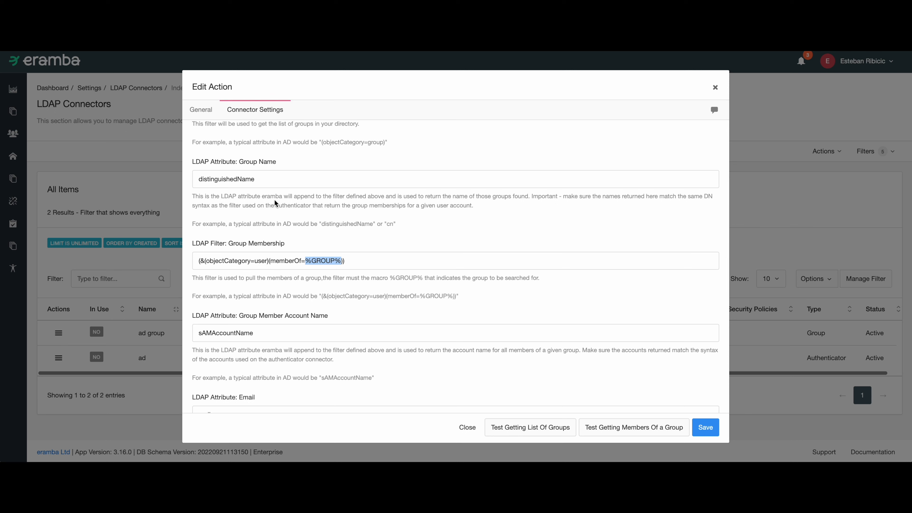
{"action": "left_click_drag", "start_coordinate": [272, 184], "coordinate": [200, 183]}
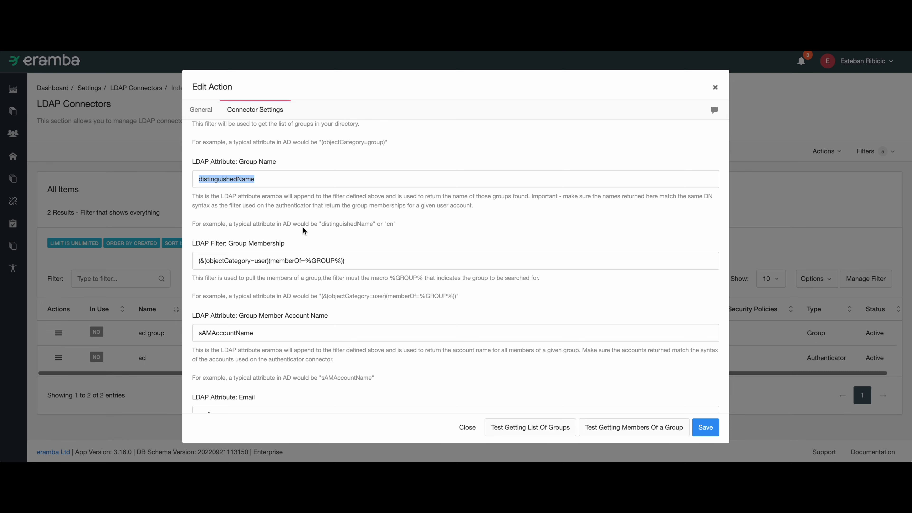
{"action": "scroll", "coordinate": [273, 262], "scroll_direction": "down", "scroll_amount": 3}
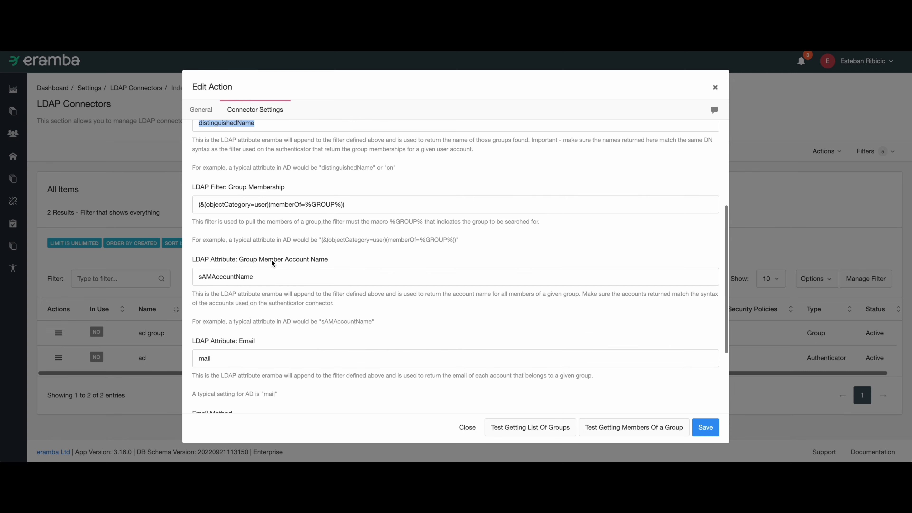
{"action": "triple_click", "coordinate": [275, 208]}
{"action": "scroll", "coordinate": [239, 274], "scroll_direction": "down", "scroll_amount": 1}
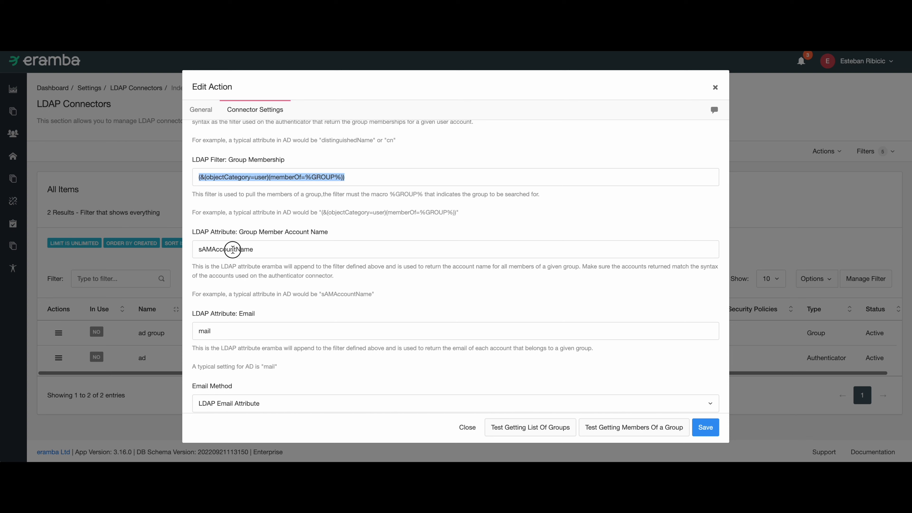
{"action": "double_click", "coordinate": [233, 249]}
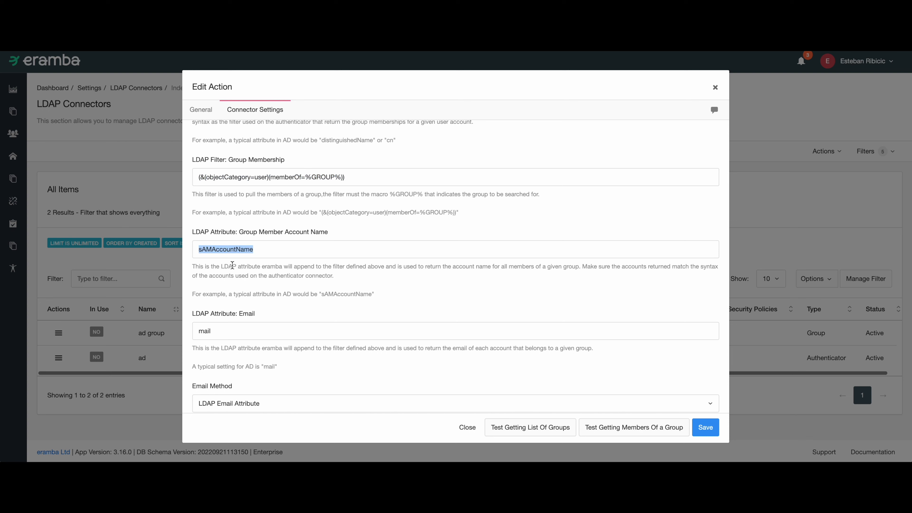
{"action": "left_click_drag", "start_coordinate": [269, 156], "coordinate": [246, 167]}
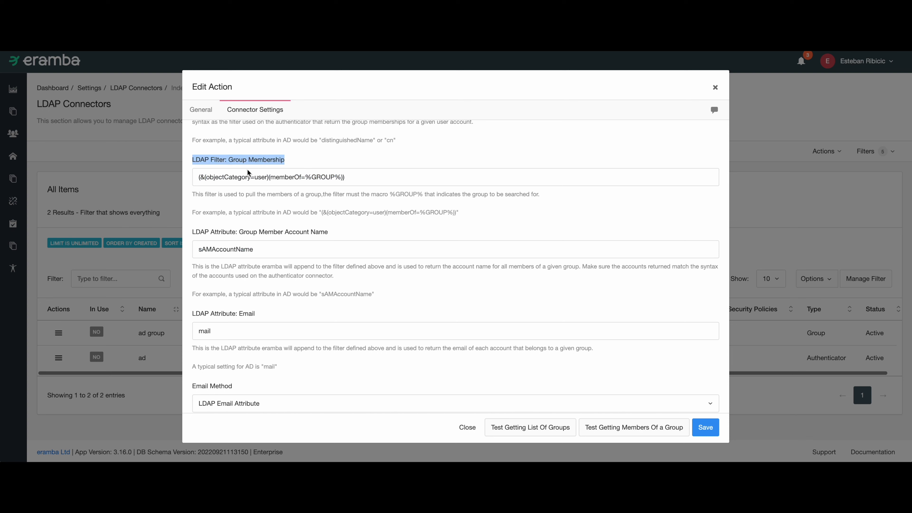
{"action": "left_click_drag", "start_coordinate": [267, 225], "coordinate": [274, 236]}
{"action": "left_click", "coordinate": [248, 305]}
{"action": "scroll", "coordinate": [248, 305], "scroll_direction": "down", "scroll_amount": 3}
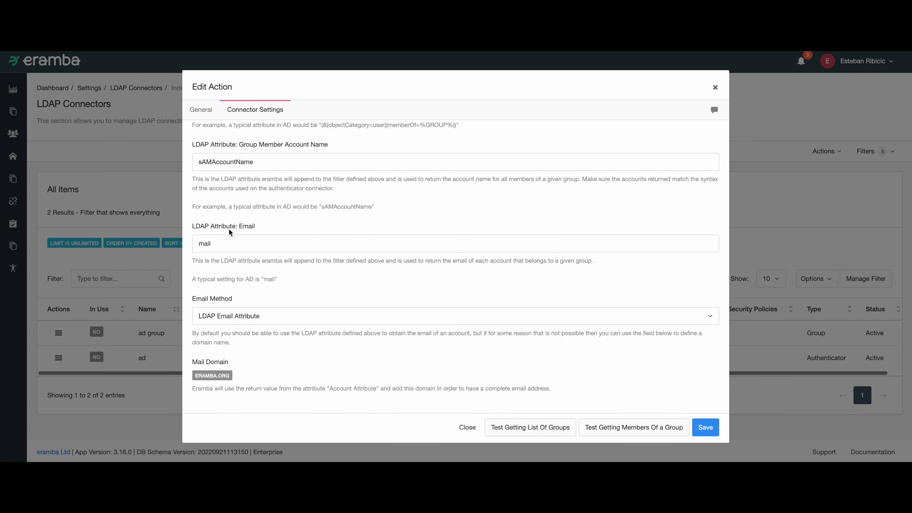
{"action": "scroll", "coordinate": [242, 192], "scroll_direction": "up", "scroll_amount": 1}
{"action": "left_click", "coordinate": [271, 175]}
{"action": "left_click_drag", "start_coordinate": [230, 258], "coordinate": [255, 257]}
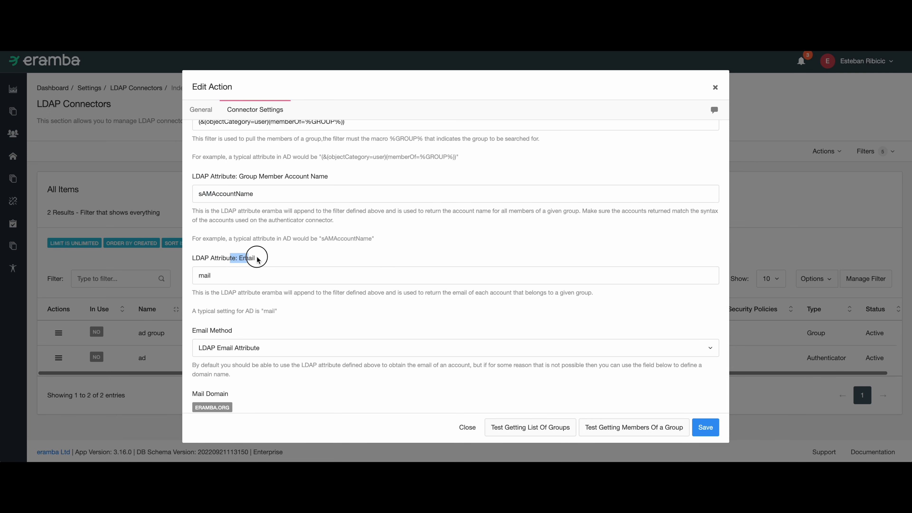
Examine the membership filter, email attribute and email method options of the group connector.
{"action": "scroll", "coordinate": [259, 259], "scroll_direction": "up", "scroll_amount": 1}
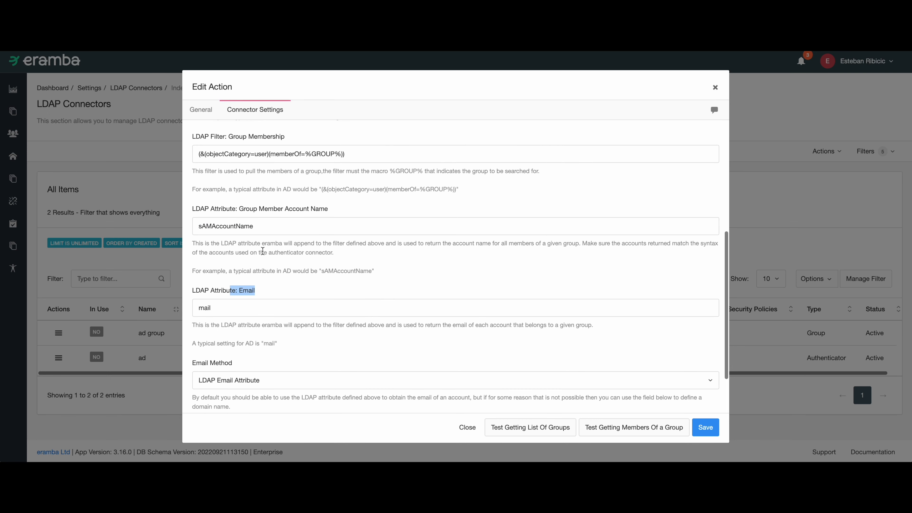
{"action": "left_click_drag", "start_coordinate": [306, 156], "coordinate": [246, 156]}
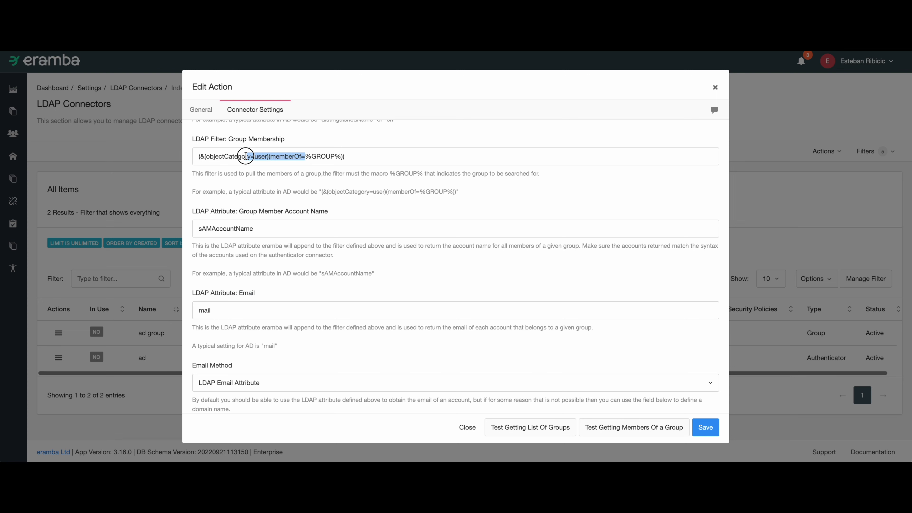
{"action": "double_click", "coordinate": [313, 156]}
{"action": "left_click", "coordinate": [229, 224]}
{"action": "double_click", "coordinate": [229, 225]}
{"action": "double_click", "coordinate": [203, 305]}
{"action": "left_click", "coordinate": [240, 280]}
{"action": "scroll", "coordinate": [240, 282], "scroll_direction": "down", "scroll_amount": 1}
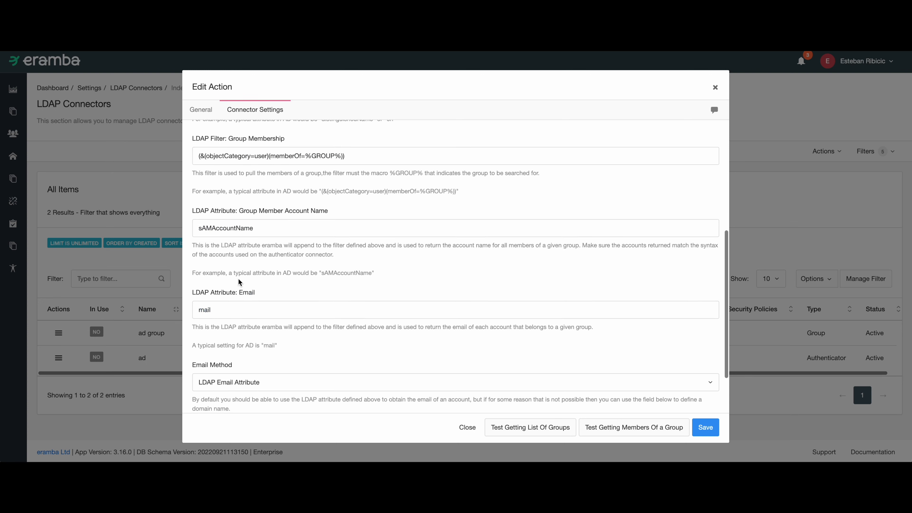
{"action": "scroll", "coordinate": [240, 282], "scroll_direction": "down", "scroll_amount": 2}
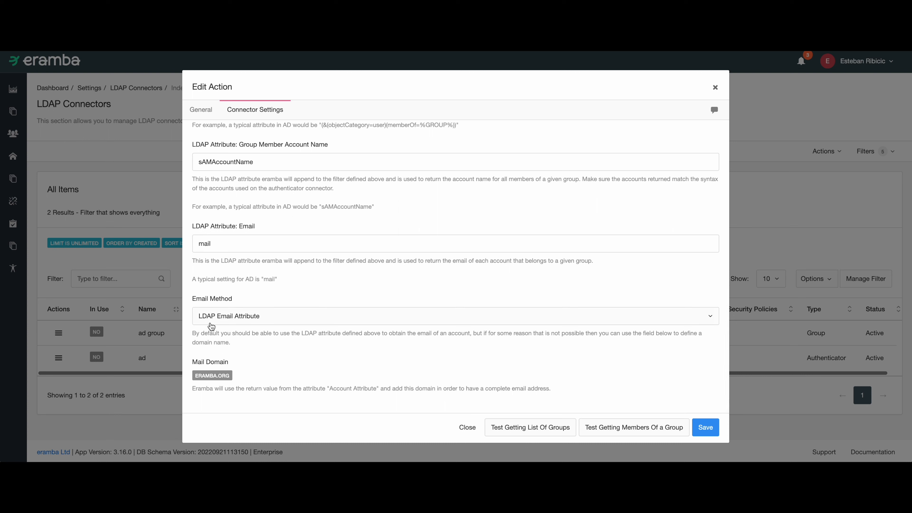
{"action": "left_click", "coordinate": [224, 321]}
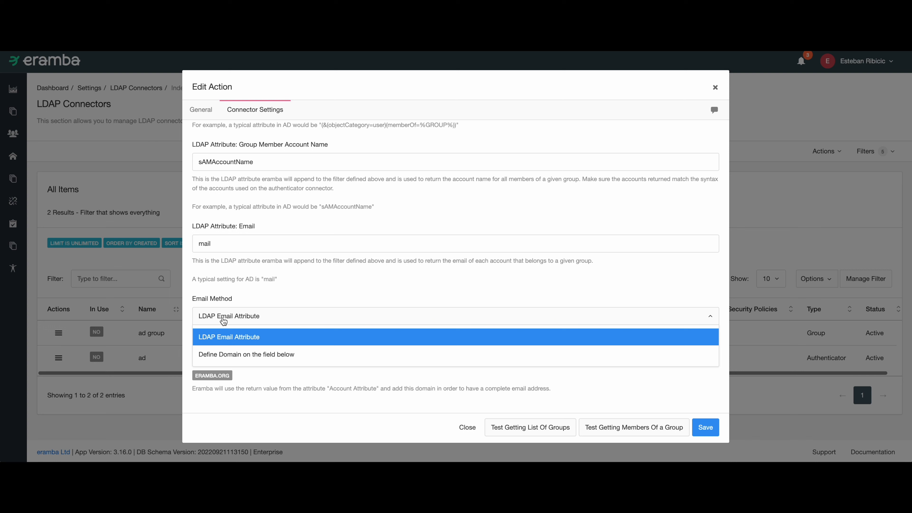
{"action": "left_click", "coordinate": [223, 321]}
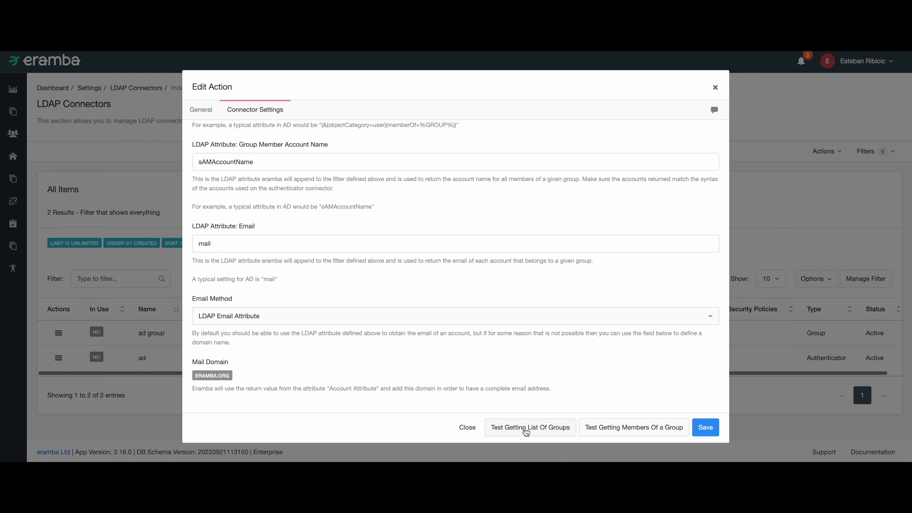
Test getting the list of groups and examine the returned LDAP results.
{"action": "left_click", "coordinate": [533, 431]}
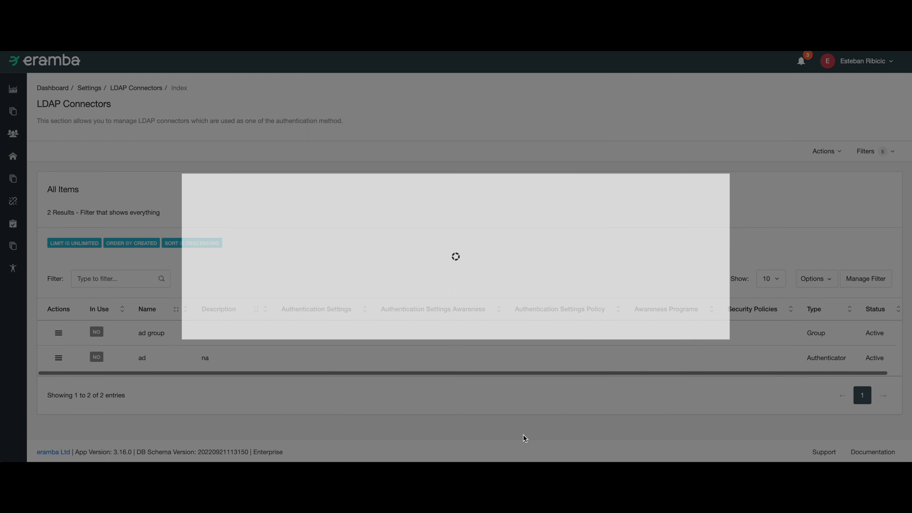
{"action": "scroll", "coordinate": [329, 199], "scroll_direction": "down", "scroll_amount": 20}
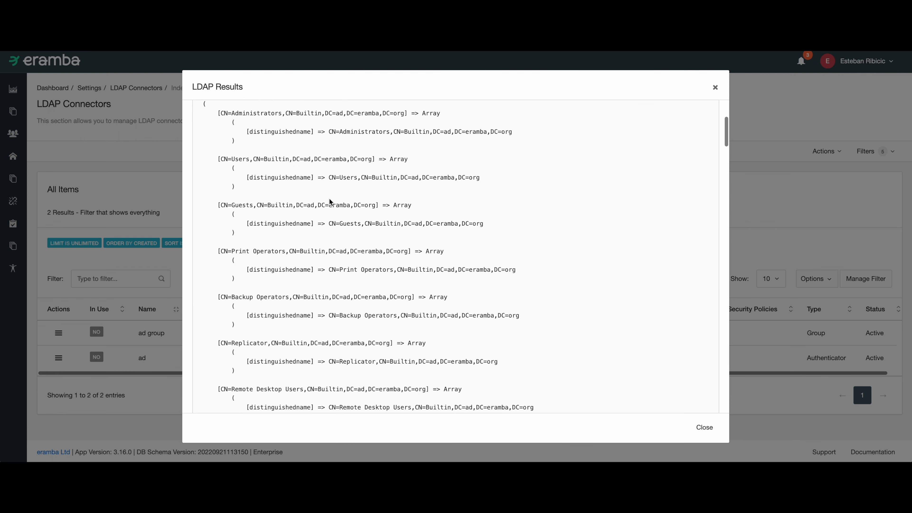
{"action": "scroll", "coordinate": [338, 205], "scroll_direction": "up", "scroll_amount": 20}
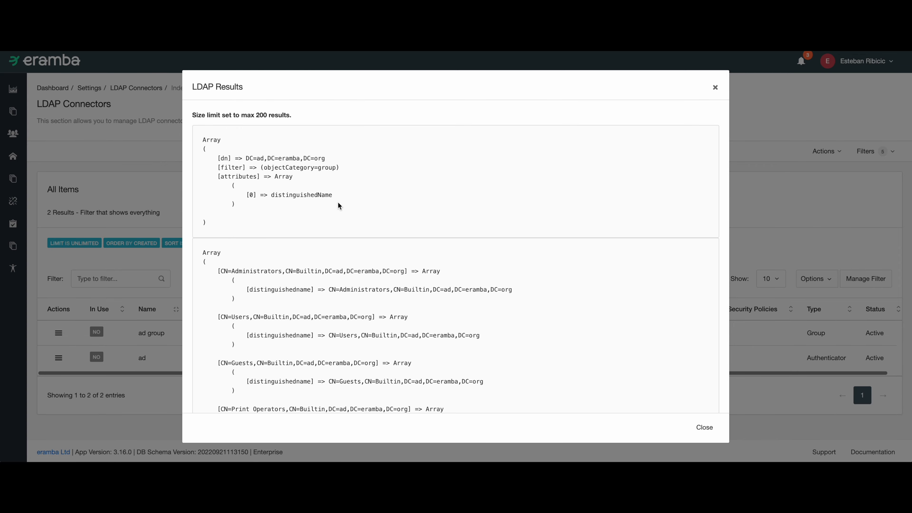
{"action": "left_click_drag", "start_coordinate": [279, 115], "coordinate": [241, 115]}
{"action": "left_click_drag", "start_coordinate": [289, 115], "coordinate": [252, 115]}
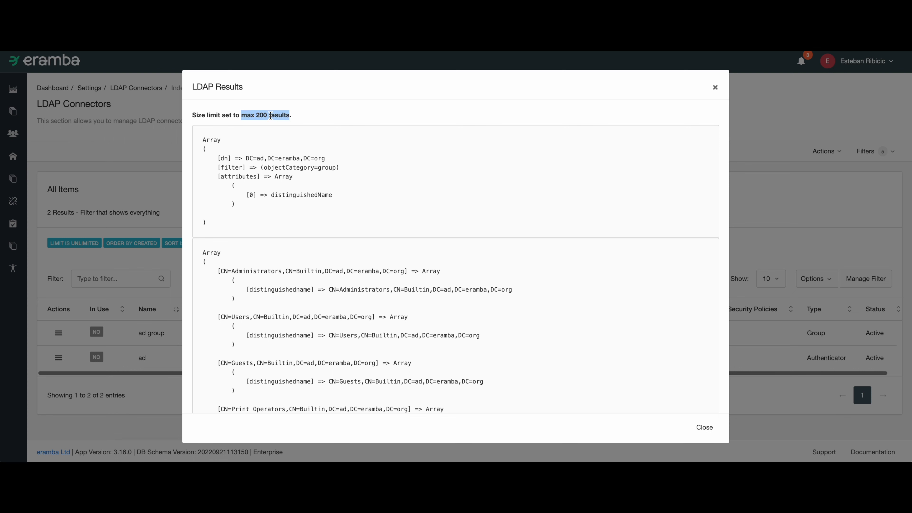
{"action": "left_click", "coordinate": [704, 429]}
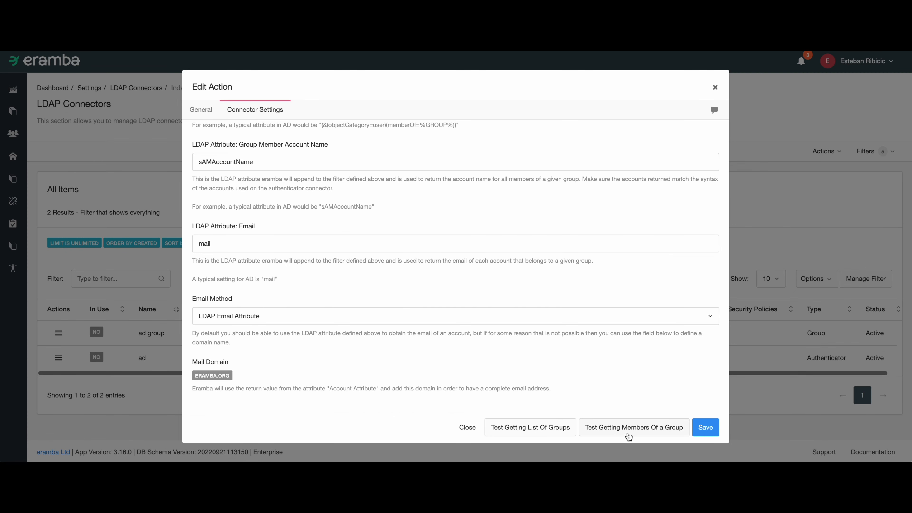
Save the group connector and open the ad authenticator connector for editing.
{"action": "left_click", "coordinate": [705, 433]}
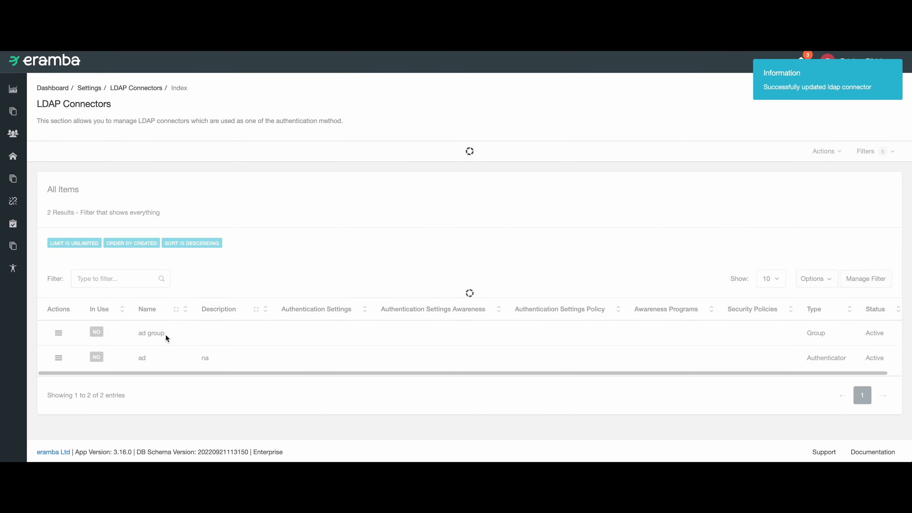
{"action": "left_click", "coordinate": [58, 358]}
{"action": "left_click", "coordinate": [73, 381]}
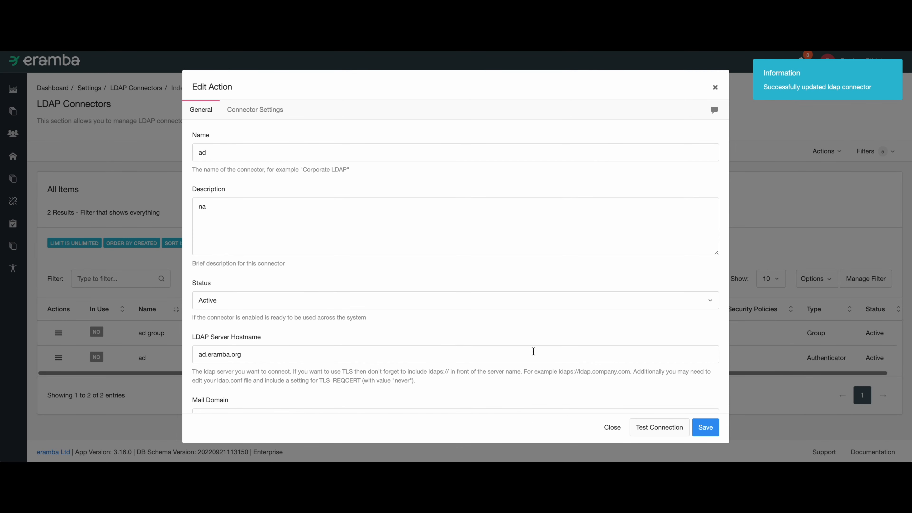
Test the ad authenticator connection using a user's account name as the %USERNAME% value.
{"action": "left_click", "coordinate": [658, 433]}
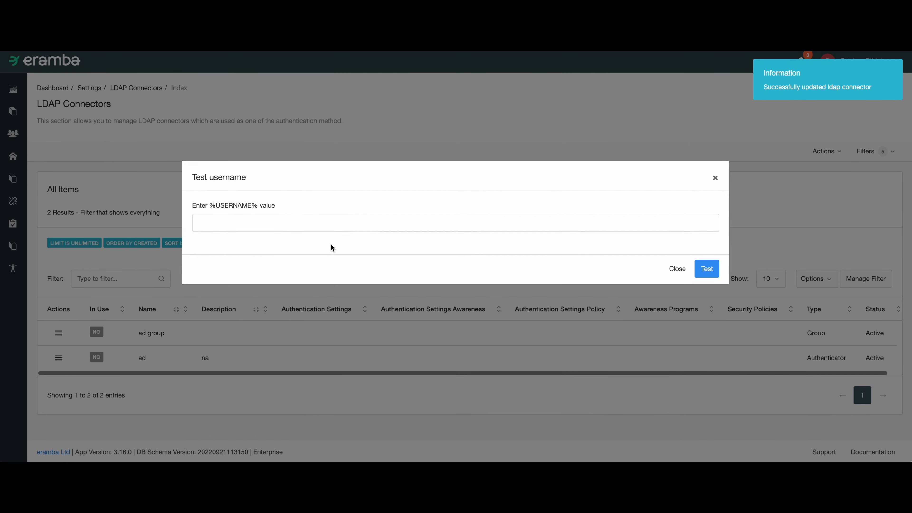
{"action": "left_click", "coordinate": [283, 138]}
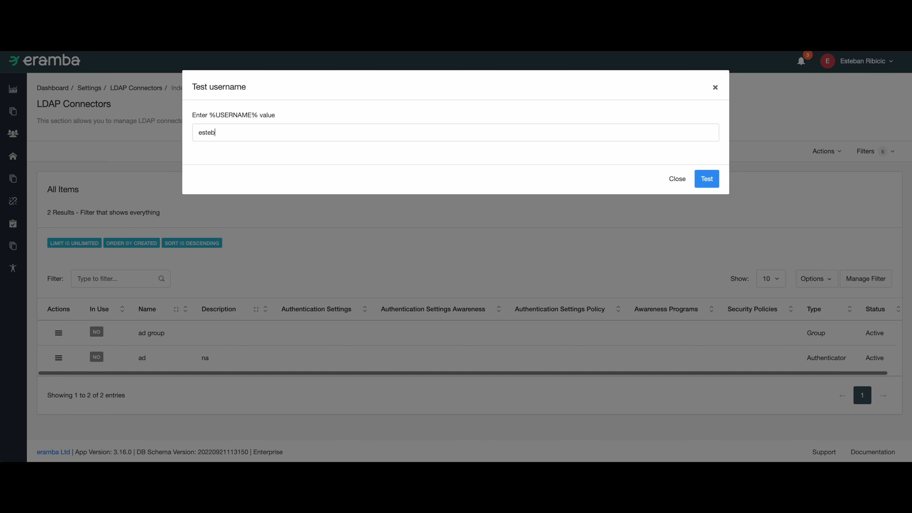
{"action": "left_click", "coordinate": [704, 179]}
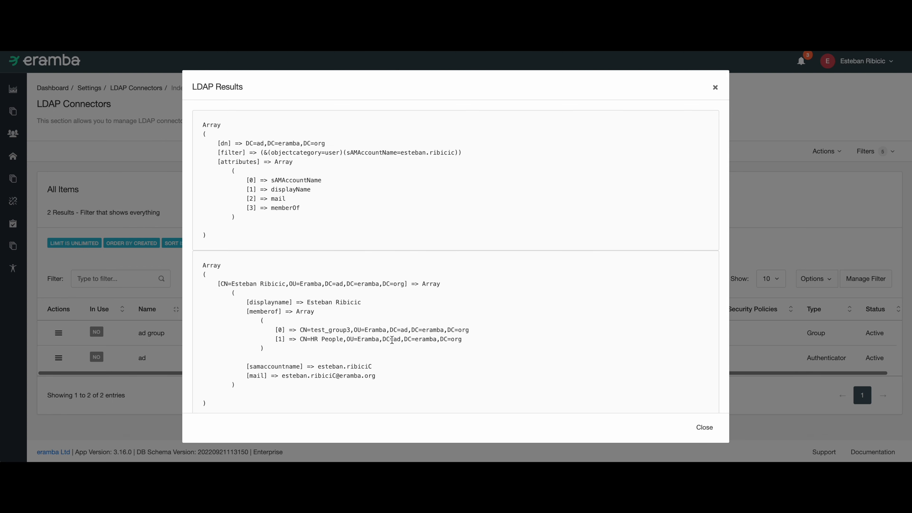
Copy the HR People group's distinguished name from the LDAP results and close the authenticator connector.
{"action": "mouse_move", "coordinate": [301, 339]}
{"action": "left_mouse_down"}
{"action": "mouse_move", "coordinate": [461, 340]}
{"action": "mouse_move", "coordinate": [300, 340]}
{"action": "left_mouse_up"}
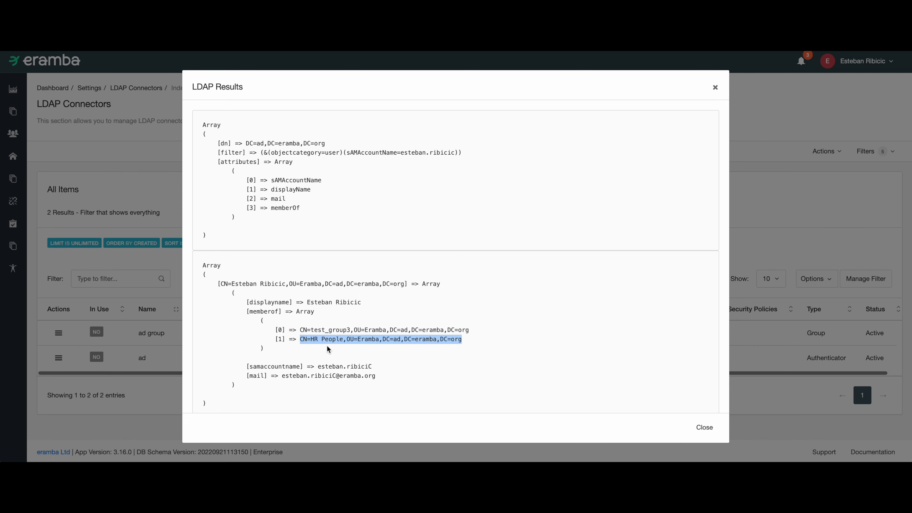
{"action": "left_click", "coordinate": [697, 429]}
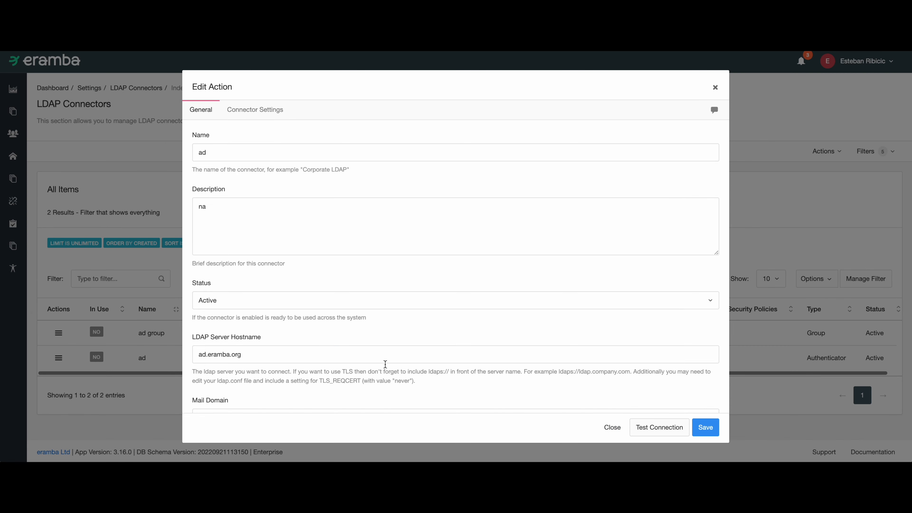
{"action": "left_click", "coordinate": [615, 430]}
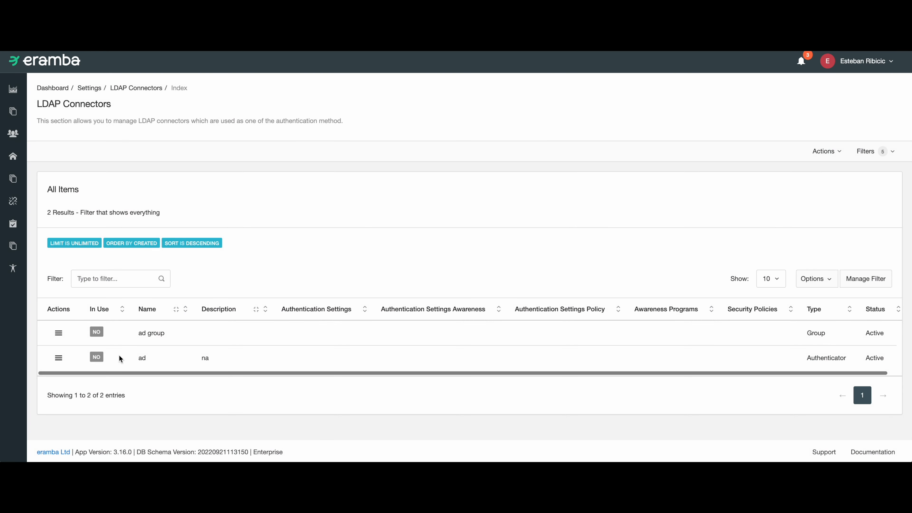
Open the ad group connector, test getting the list of groups, and search the results for the copied HR People DN.
{"action": "left_click", "coordinate": [61, 336]}
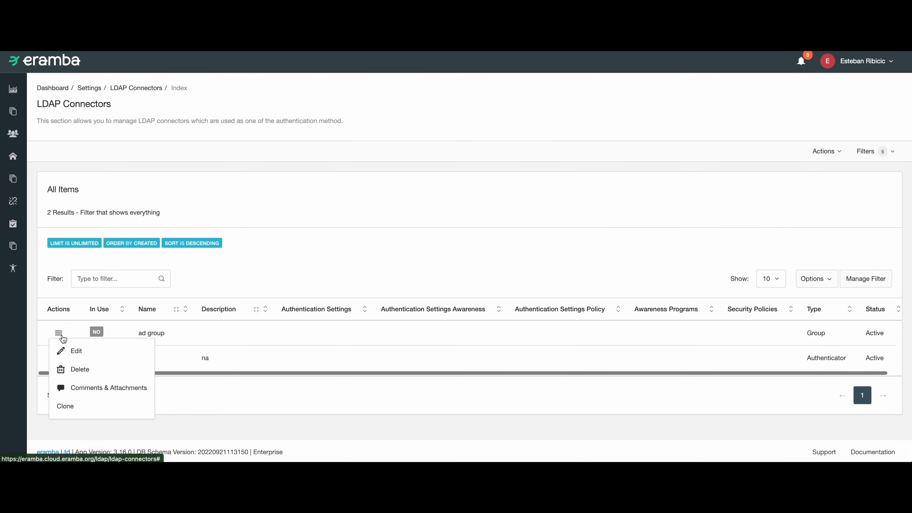
{"action": "left_click", "coordinate": [84, 355]}
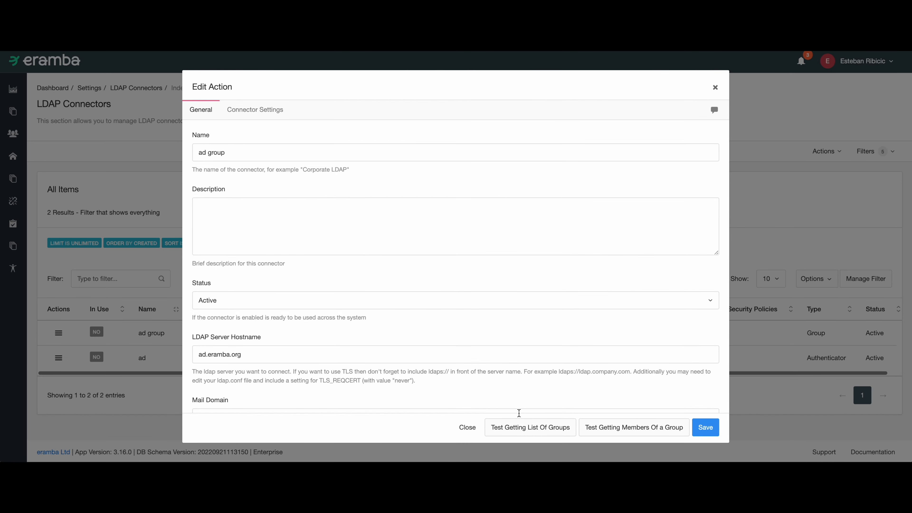
{"action": "left_click", "coordinate": [520, 428]}
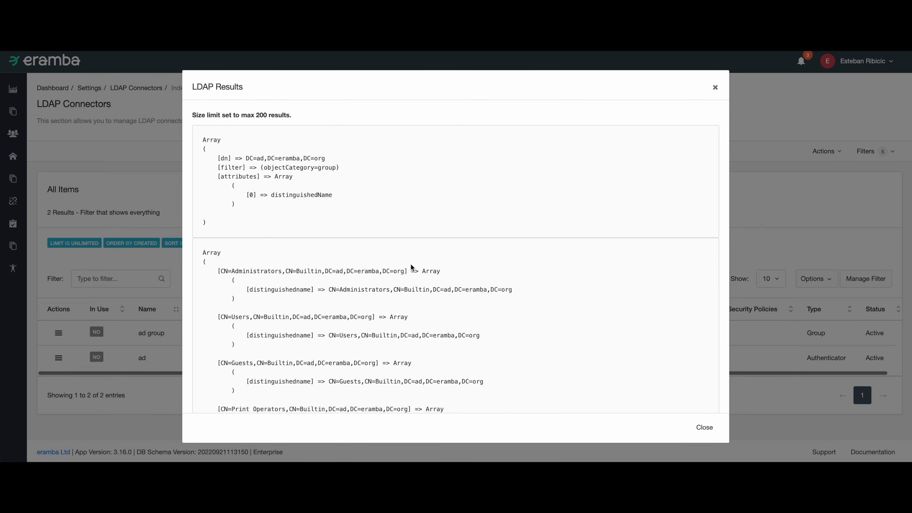
{"action": "key", "text": "ctrl+f"}
{"action": "type", "text": "CN=HR People,OU=Eramba,DC=ad,DC=eramba,DC=org"}
{"action": "left_click_drag", "start_coordinate": [337, 256], "coordinate": [421, 284]}
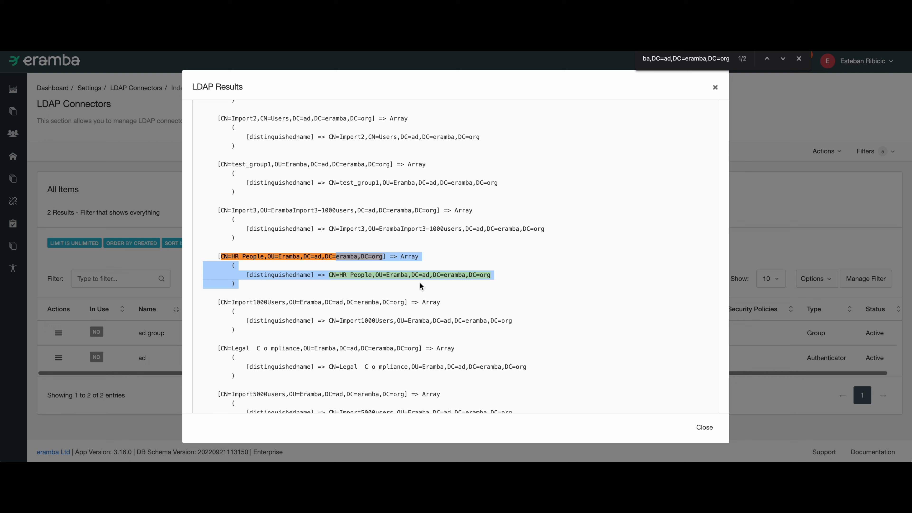
{"action": "left_click", "coordinate": [387, 286]}
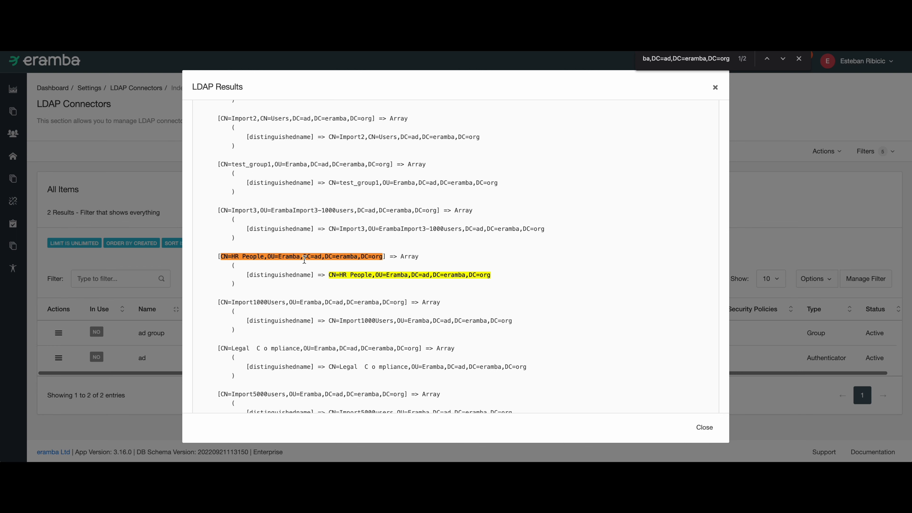
{"action": "left_click", "coordinate": [704, 427]}
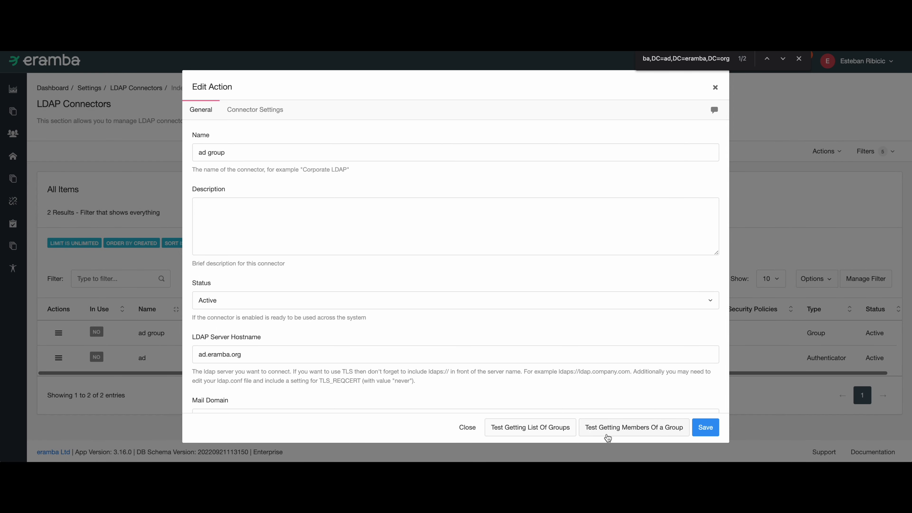
Test getting members of the group CN=HR People,OU=Eramba,DC=ad,DC=eramba,DC=org.
{"action": "left_click", "coordinate": [608, 437]}
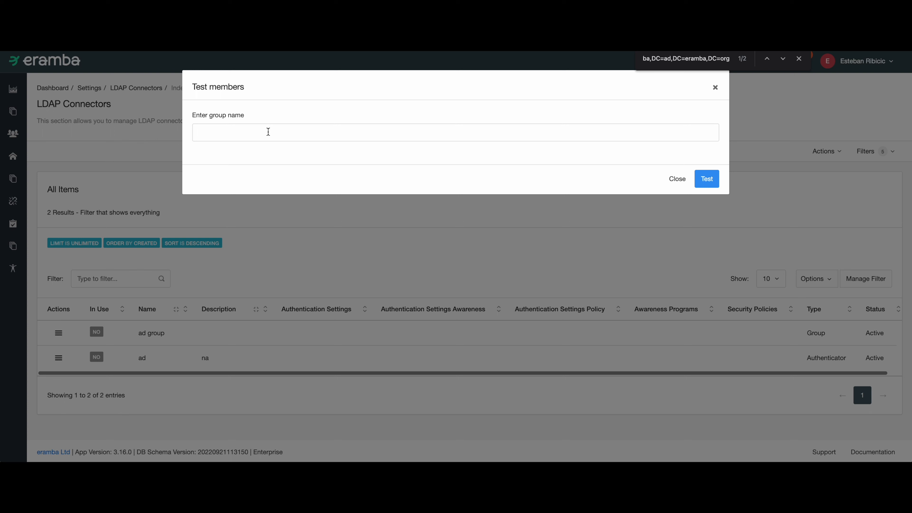
{"action": "type", "text": "CN=HR People,OU=Eramba,DC=ad,DC=eramba,DC=org"}
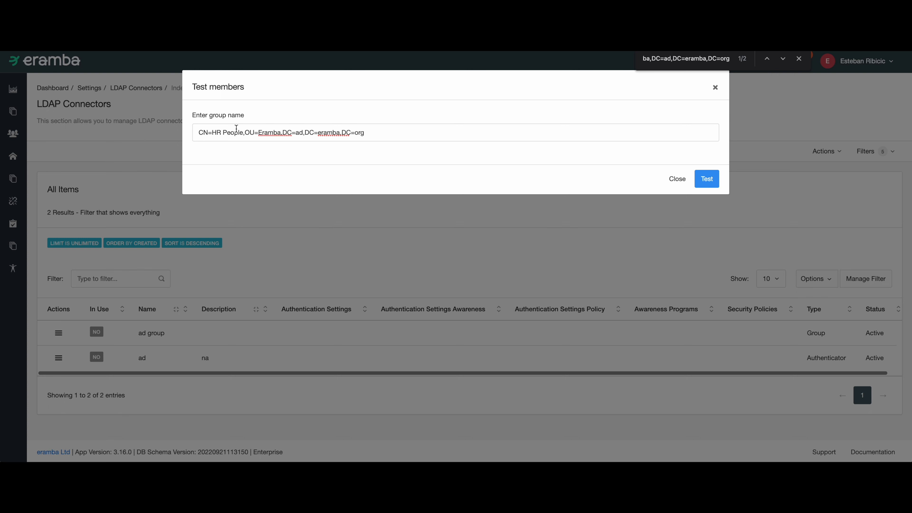
{"action": "left_click_drag", "start_coordinate": [244, 133], "coordinate": [402, 163]}
{"action": "key", "text": "BackSpace"}
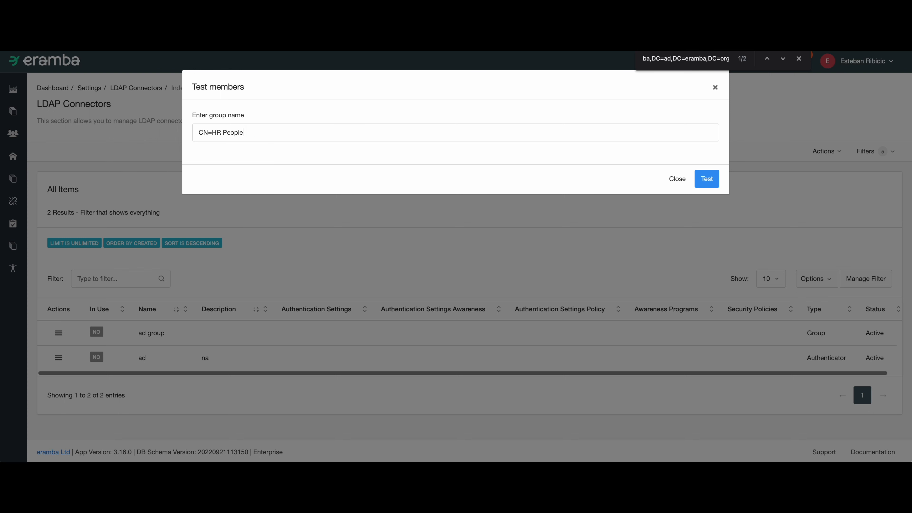
{"action": "key", "text": "ctrl+a"}
{"action": "type", "text": "CN=HR People,OU=Eramba,DC=ad,DC=eramba,DC=org"}
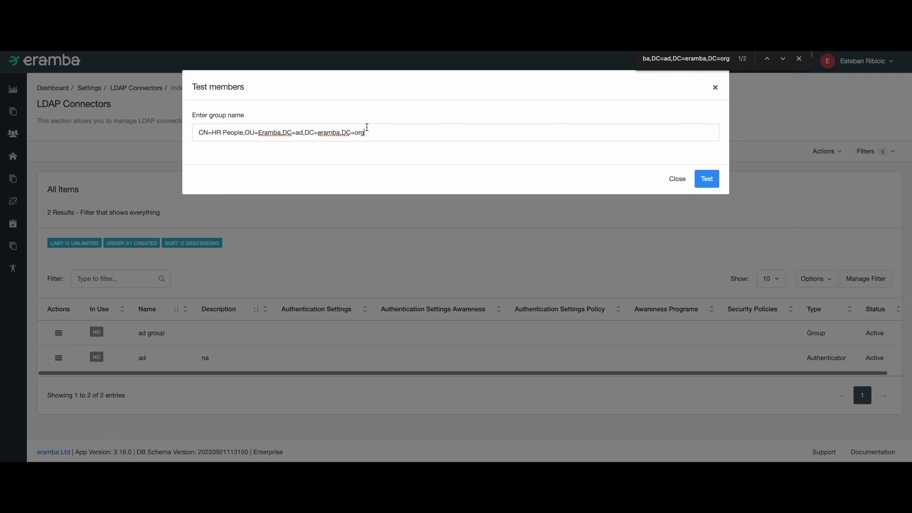
{"action": "left_click_drag", "start_coordinate": [367, 131], "coordinate": [287, 122]}
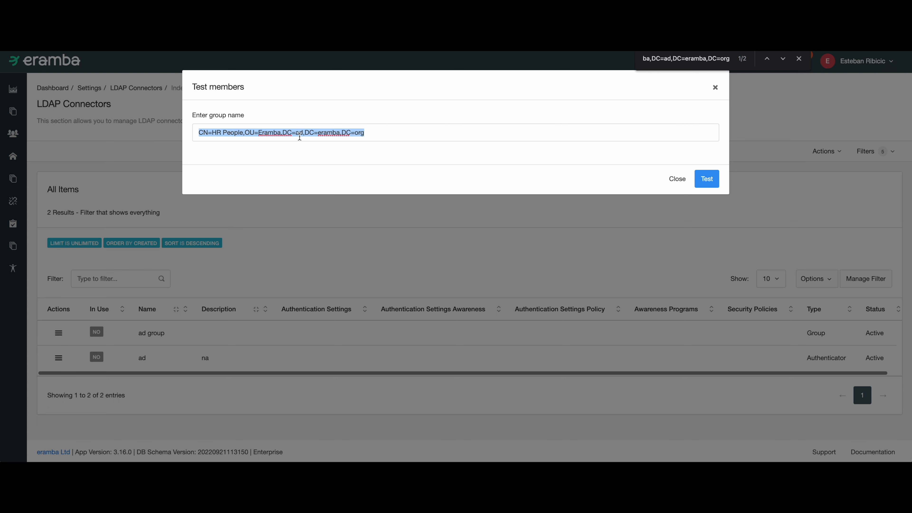
{"action": "left_click", "coordinate": [707, 180]}
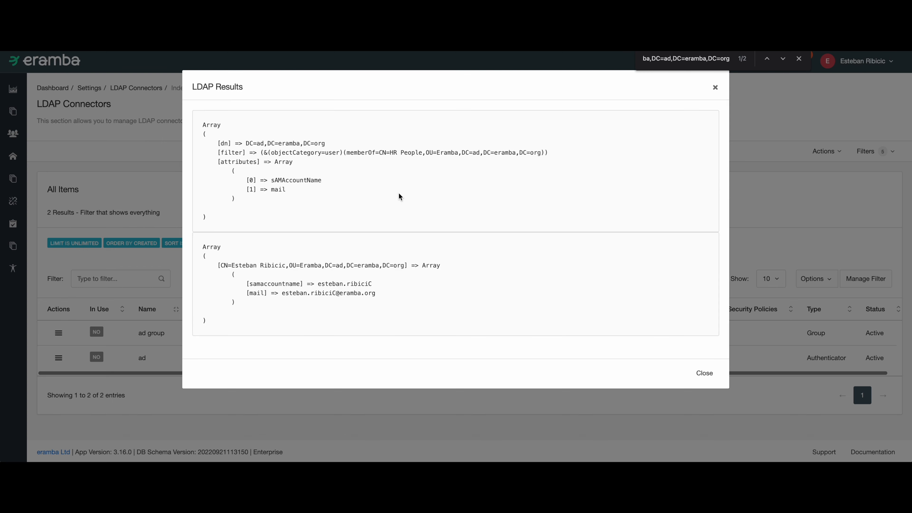
Review the returned filter and member attributes, then close the results and the group connector.
{"action": "left_click_drag", "start_coordinate": [206, 134], "coordinate": [282, 189]}
{"action": "left_click_drag", "start_coordinate": [275, 265], "coordinate": [416, 269]}
{"action": "left_click_drag", "start_coordinate": [336, 277], "coordinate": [344, 295]}
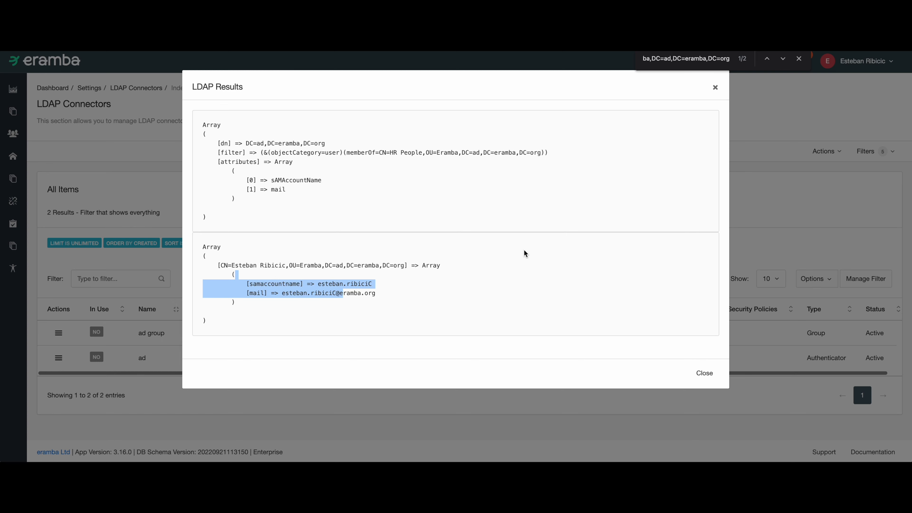
{"action": "left_click", "coordinate": [703, 373]}
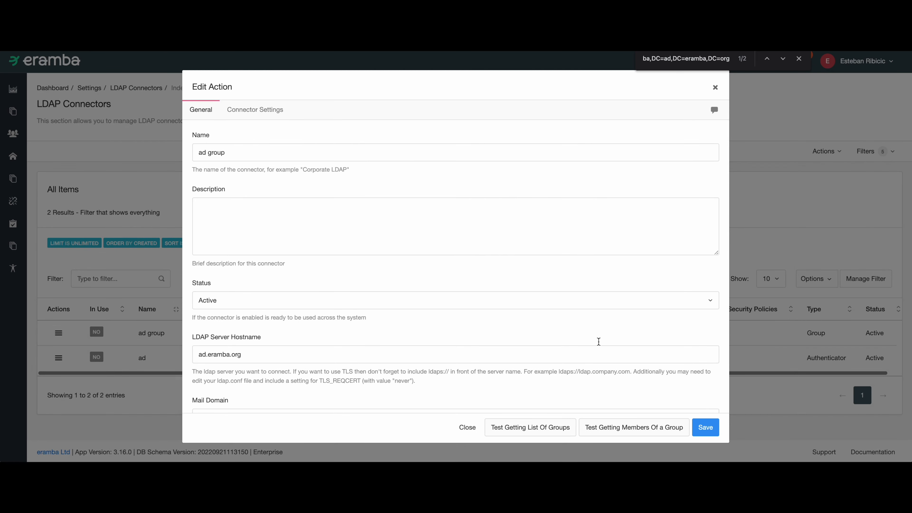
{"action": "scroll", "coordinate": [361, 269], "scroll_direction": "down", "scroll_amount": 5}
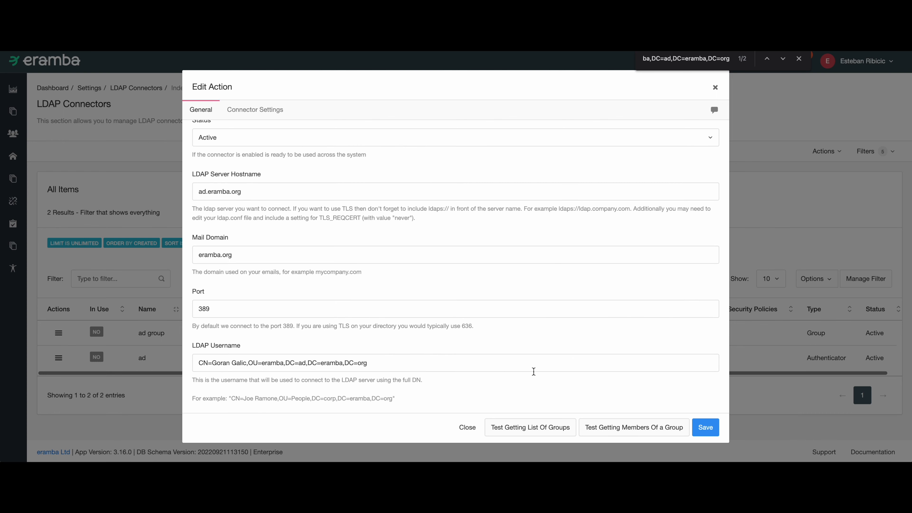
{"action": "left_click", "coordinate": [468, 428]}
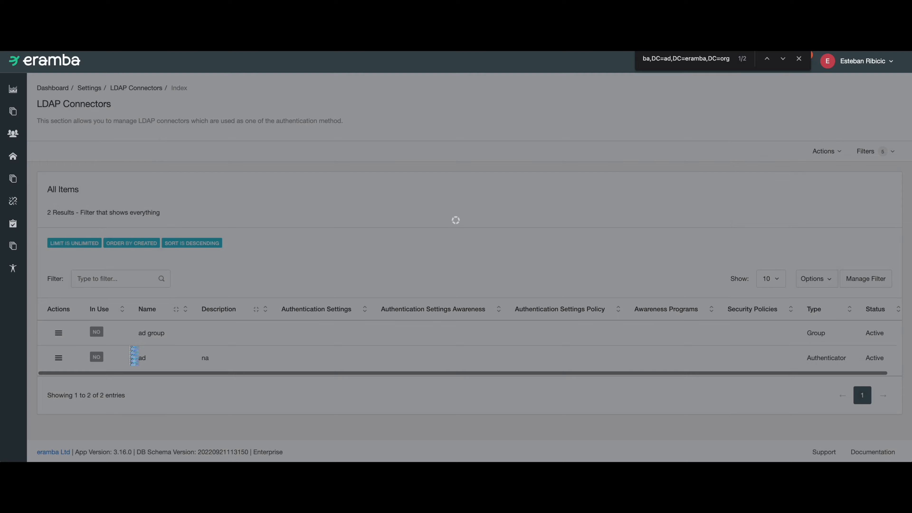
Open the ad authenticator connector and test the connection again with the user's account name.
{"action": "left_click", "coordinate": [58, 357]}
{"action": "left_click", "coordinate": [72, 375]}
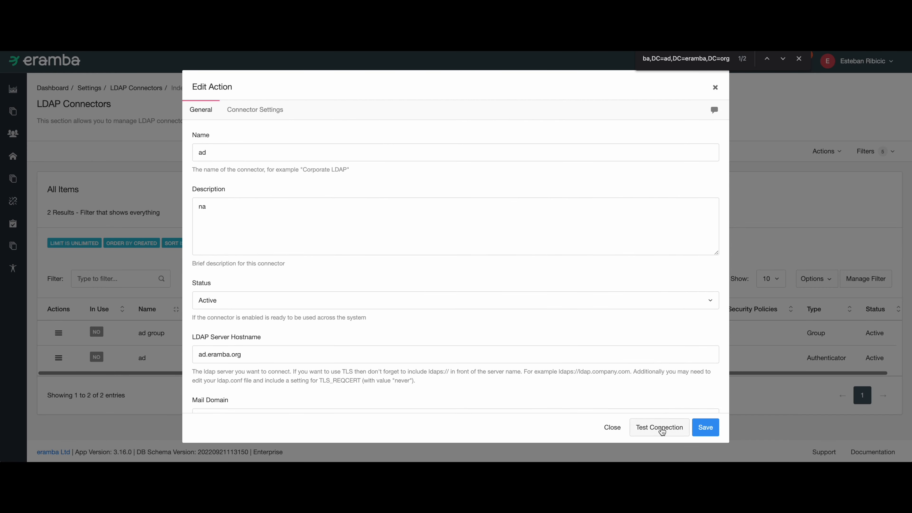
{"action": "left_click", "coordinate": [662, 430]}
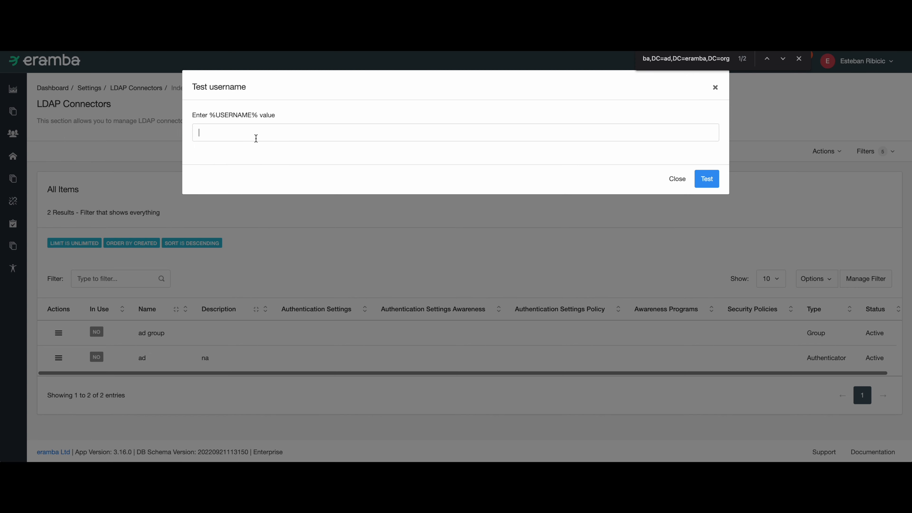
{"action": "left_click", "coordinate": [706, 178]}
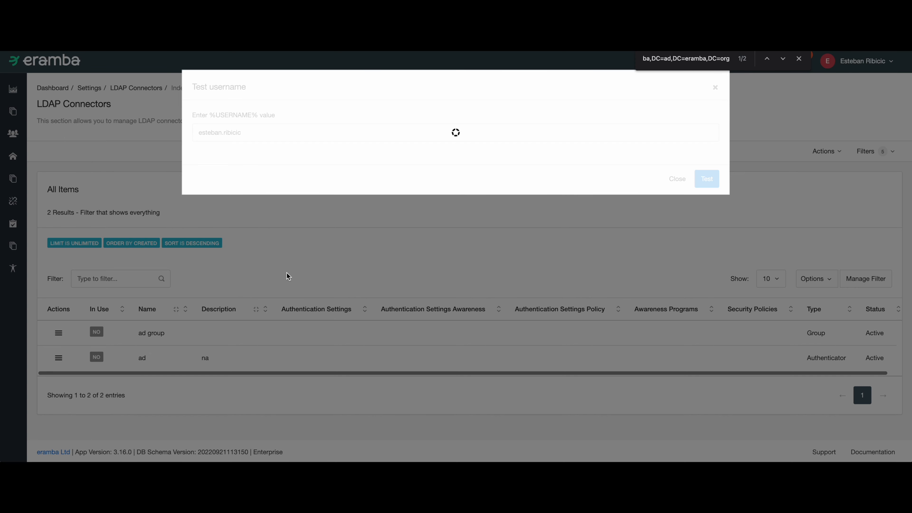
Copy the CN=test_group3 part of the user's memberOf entry and close the authenticator connector.
{"action": "scroll", "coordinate": [396, 288], "scroll_direction": "down", "scroll_amount": 1}
{"action": "left_click_drag", "start_coordinate": [296, 304], "coordinate": [431, 328]}
{"action": "left_click_drag", "start_coordinate": [342, 304], "coordinate": [319, 303]}
{"action": "key", "text": "ctrl+c"}
{"action": "left_click", "coordinate": [304, 304]}
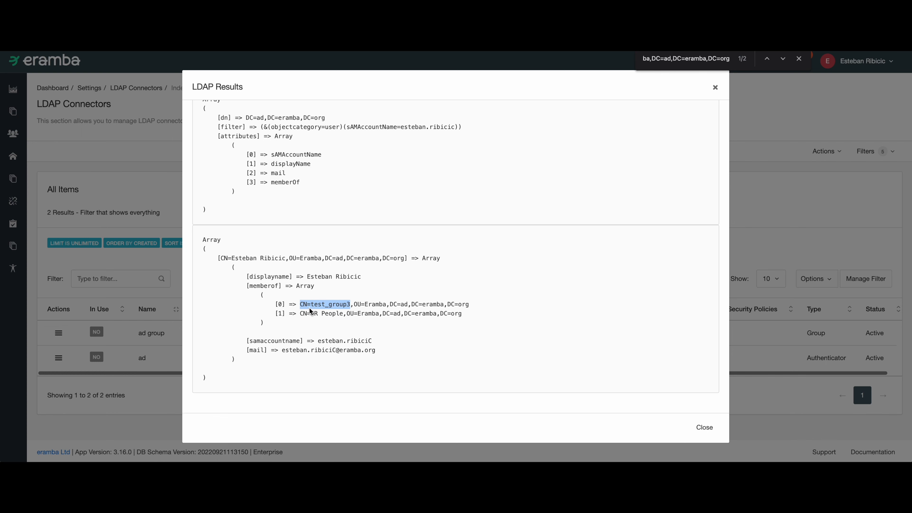
{"action": "key", "text": "Escape"}
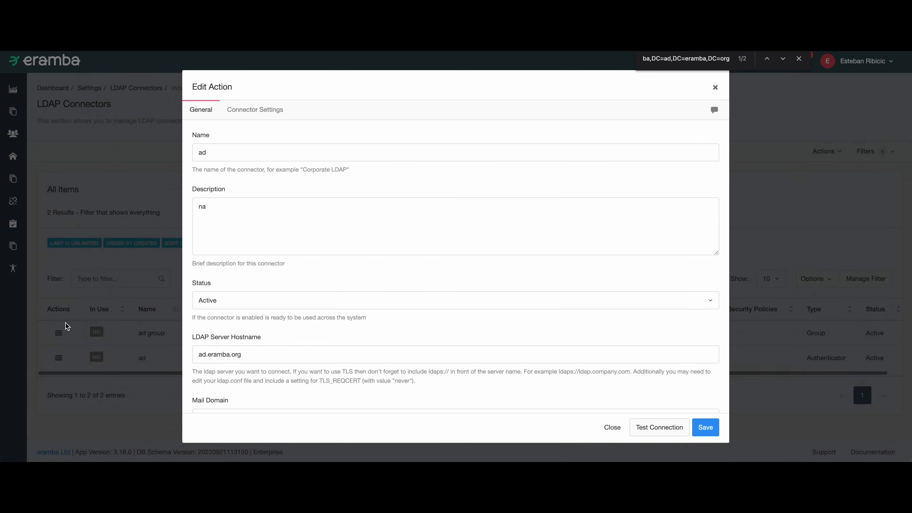
{"action": "left_click", "coordinate": [615, 427]}
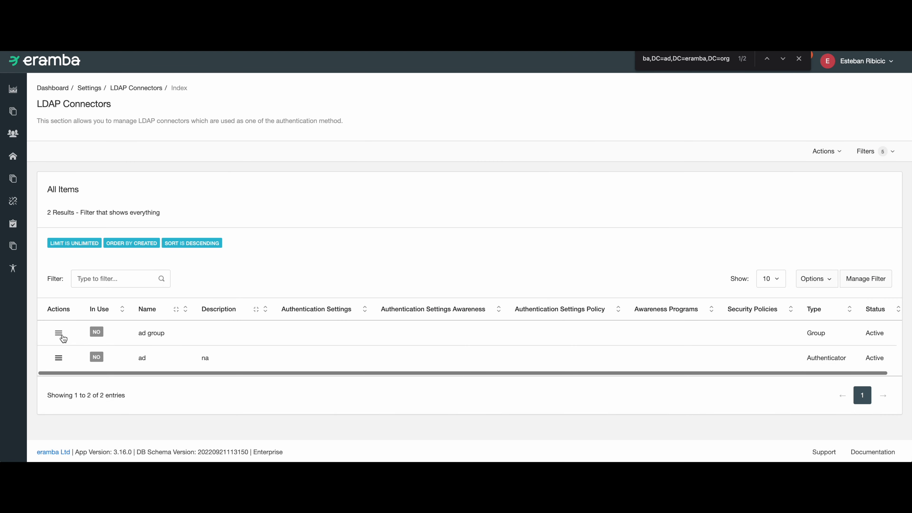
Open the ad group connector and test getting members of the group CN=test_group3, then close the results.
{"action": "left_click", "coordinate": [61, 335]}
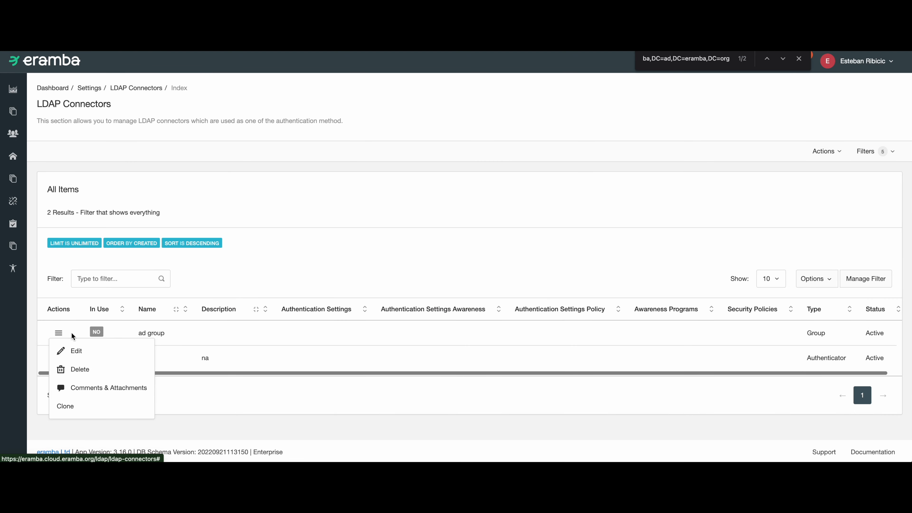
{"action": "left_click", "coordinate": [76, 355]}
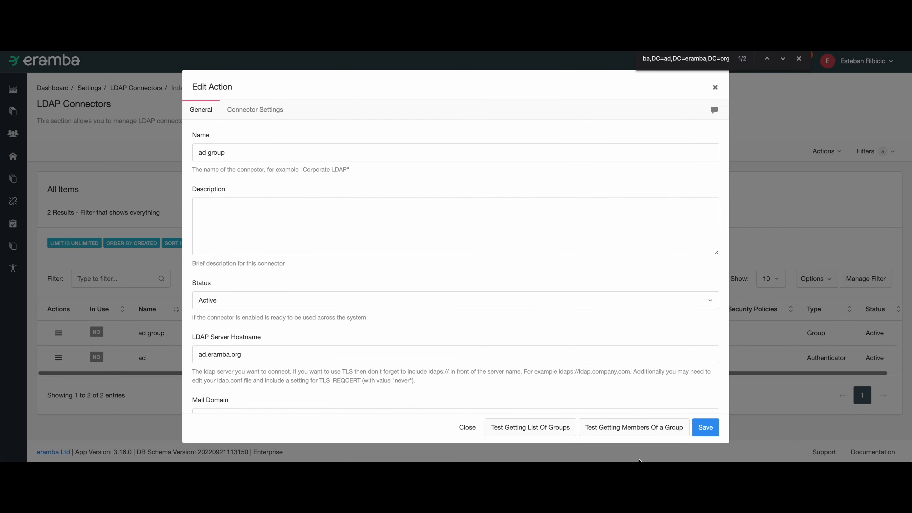
{"action": "left_click", "coordinate": [637, 436]}
{"action": "left_click", "coordinate": [248, 133]}
{"action": "key", "text": "ctrl+v"}
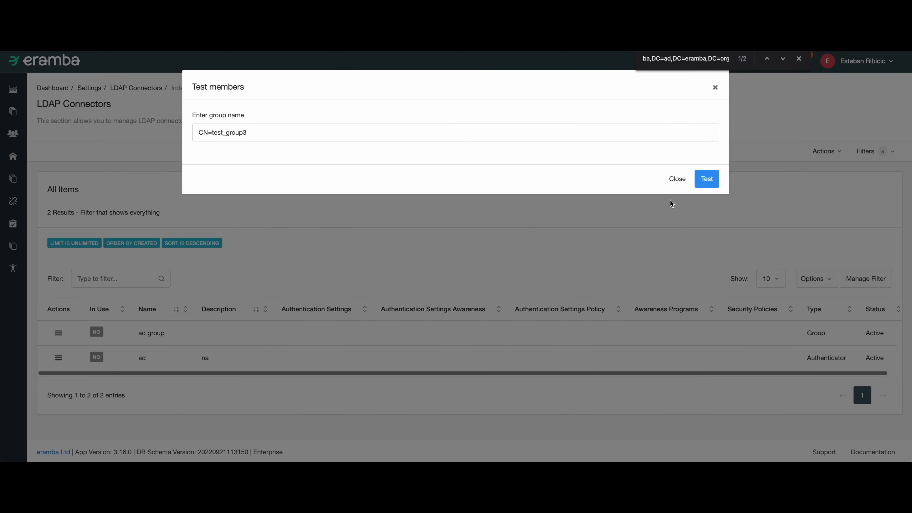
{"action": "left_click", "coordinate": [707, 183]}
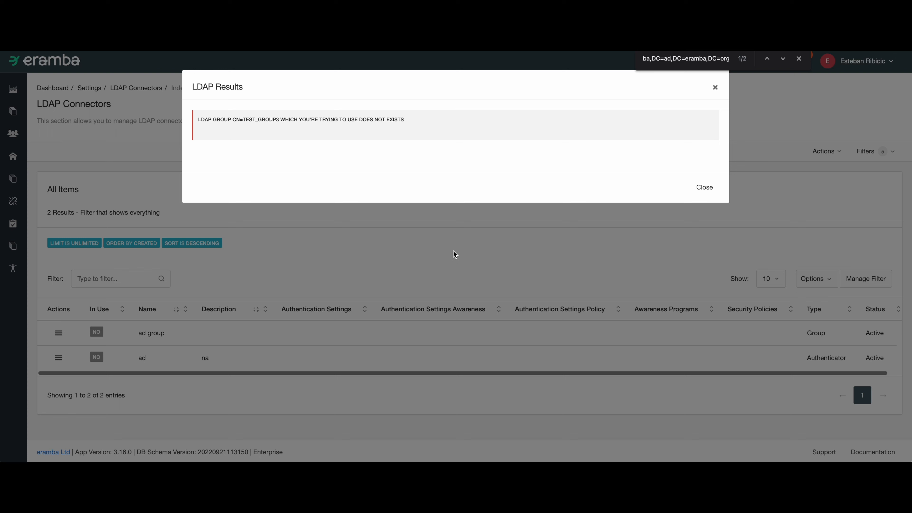
{"action": "triple_click", "coordinate": [293, 120]}
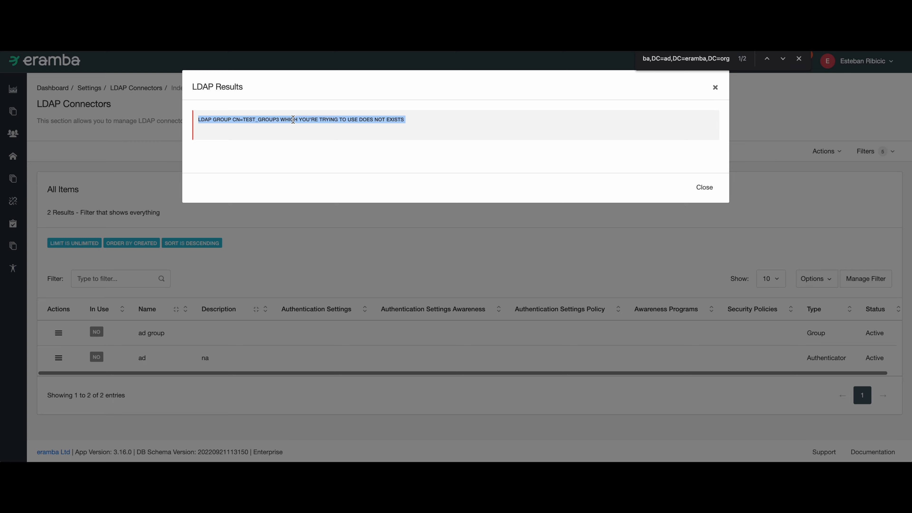
{"action": "left_click", "coordinate": [703, 187]}
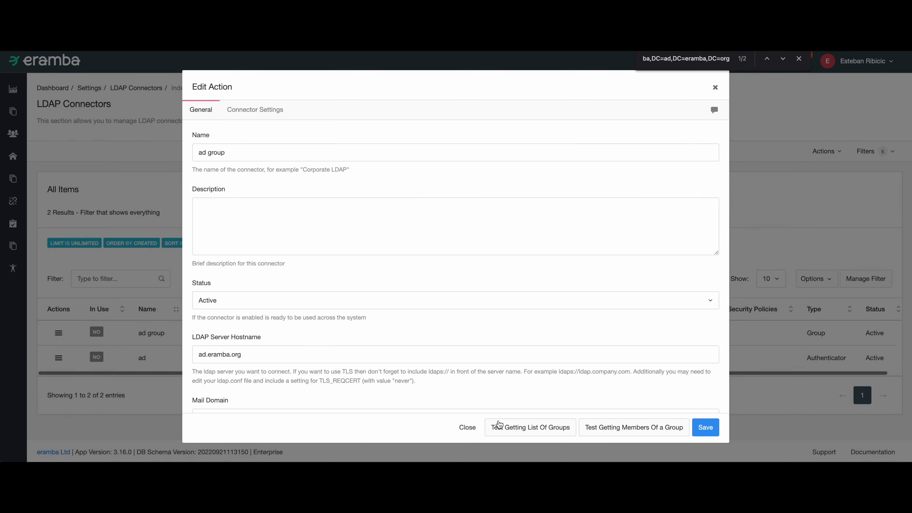